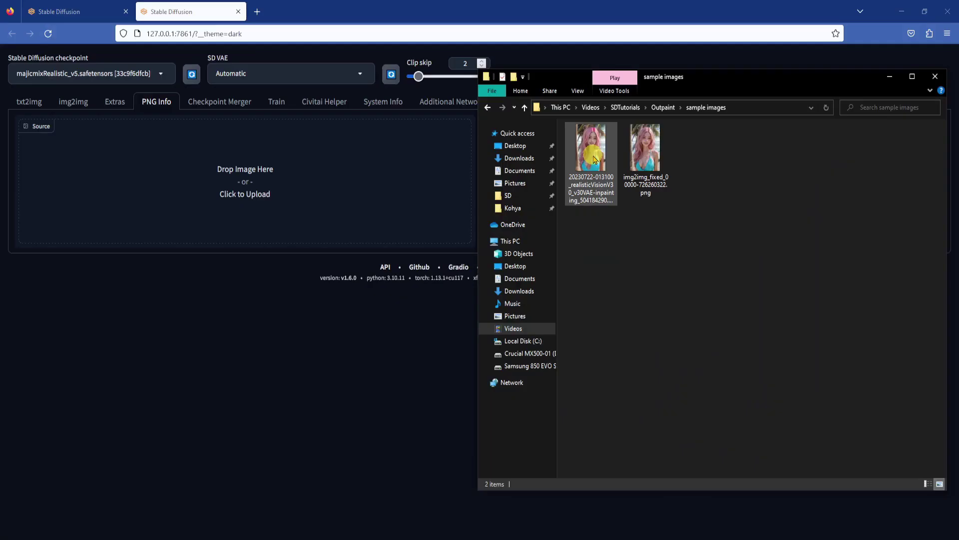
Drop the pink-haired beach portrait into PNG Info and send its prompts to img2img
{"action": "left_click", "coordinate": [591, 150]}
{"action": "left_click_drag", "start_coordinate": [591, 150], "coordinate": [214, 209]}
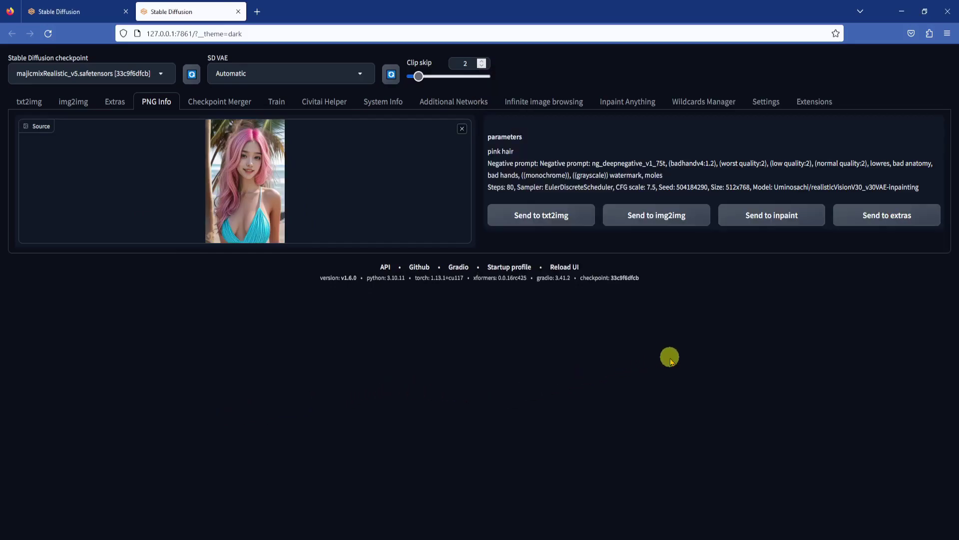
{"action": "left_click", "coordinate": [696, 218]}
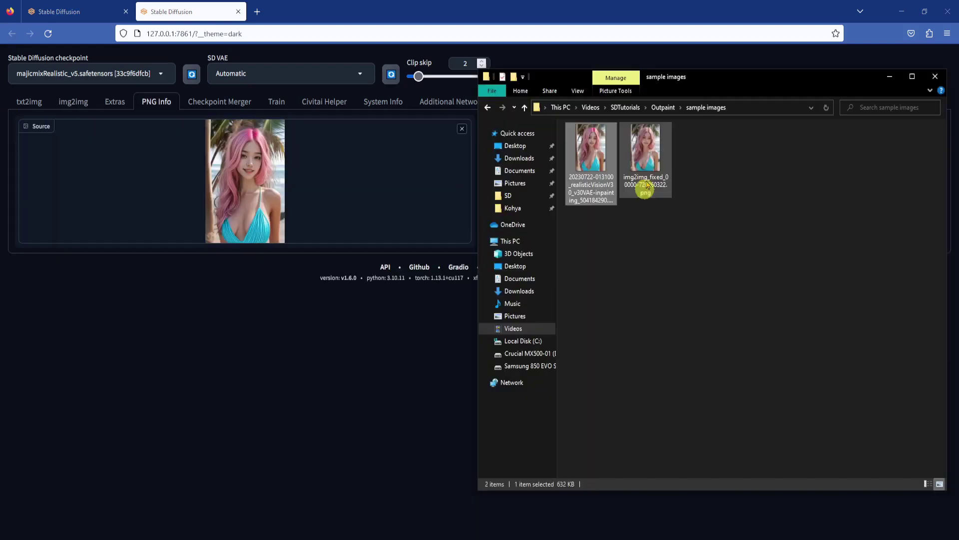
Copy another PNG's positive prompt and paste it over 'pink hair' in the img2img prompt
{"action": "left_click_drag", "start_coordinate": [644, 189], "coordinate": [324, 210]}
{"action": "left_click", "coordinate": [202, 380]}
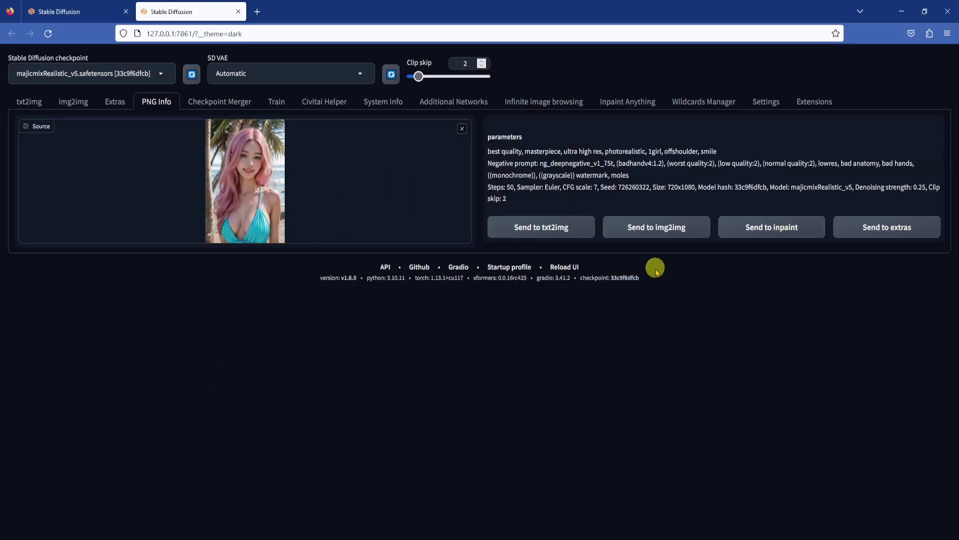
{"action": "left_click_drag", "start_coordinate": [718, 150], "coordinate": [488, 152]}
{"action": "key", "text": "ctrl+c"}
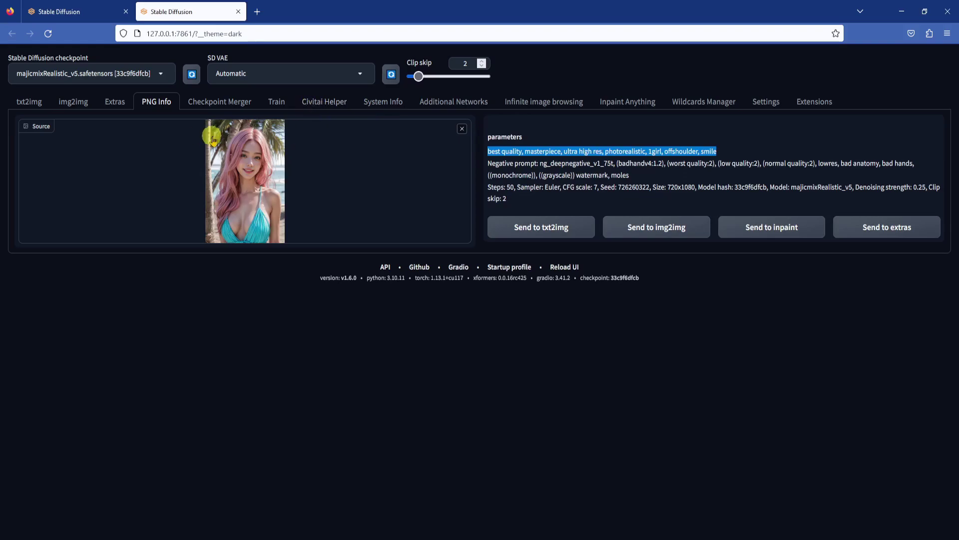
{"action": "left_click", "coordinate": [73, 102]}
{"action": "triple_click", "coordinate": [80, 137]}
{"action": "key", "text": "ctrl+v"}
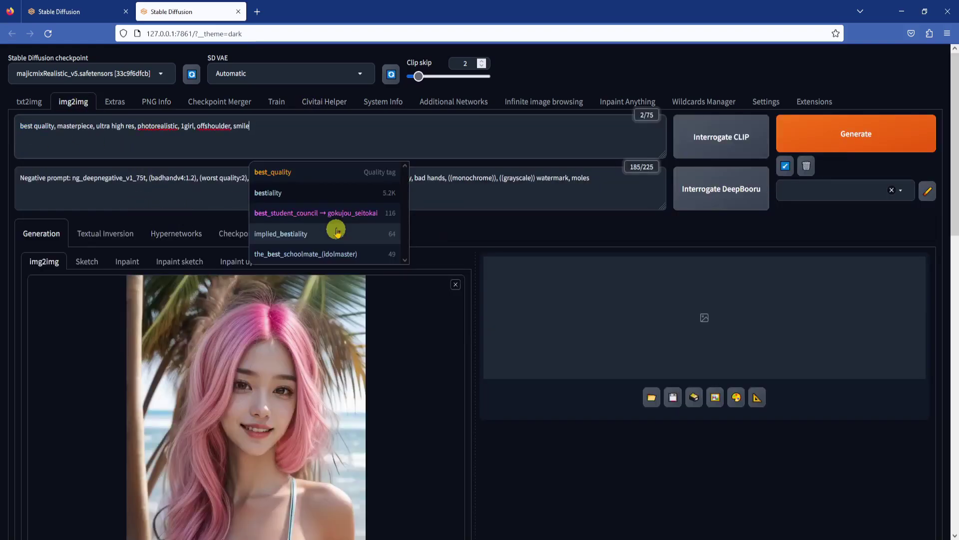
{"action": "left_click", "coordinate": [619, 180]}
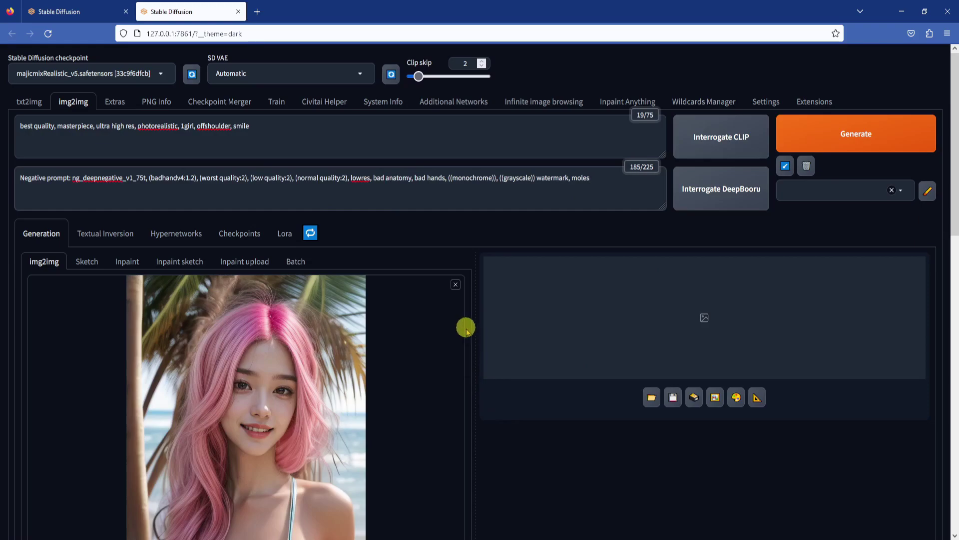
Switch the img2img resize mode to Resize and fill
{"action": "scroll", "coordinate": [465, 328], "scroll_direction": "down", "scroll_amount": 3}
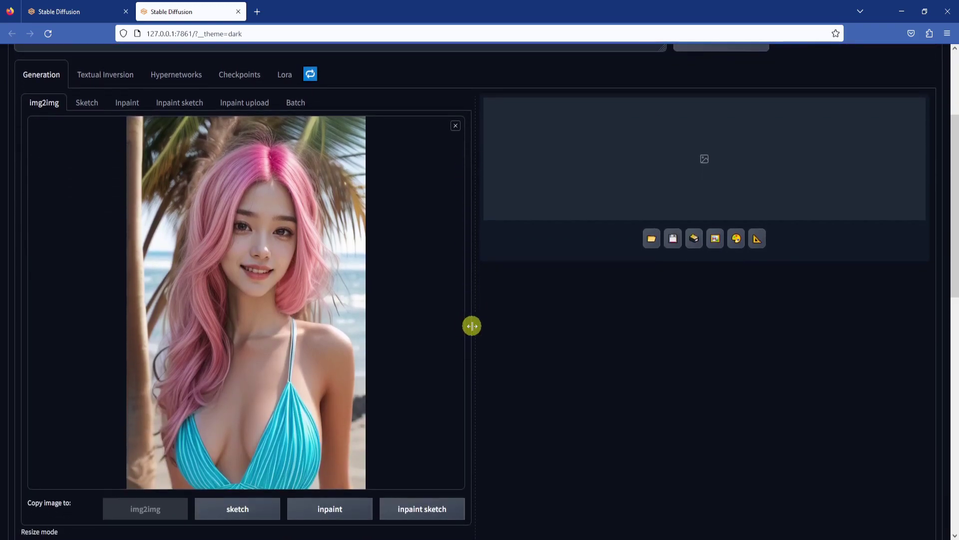
{"action": "scroll", "coordinate": [478, 315], "scroll_direction": "down", "scroll_amount": 3}
{"action": "scroll", "coordinate": [484, 304], "scroll_direction": "down", "scroll_amount": 3}
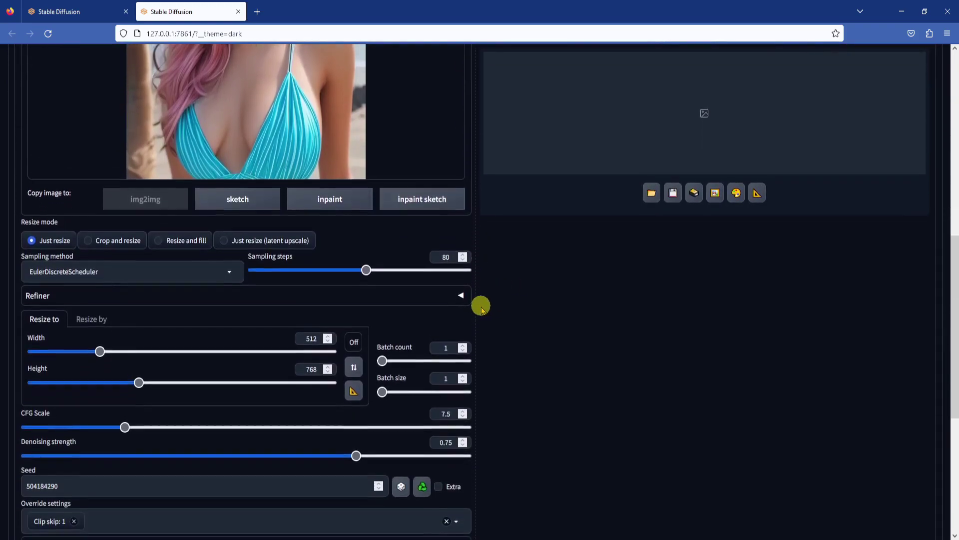
{"action": "left_click", "coordinate": [158, 232]}
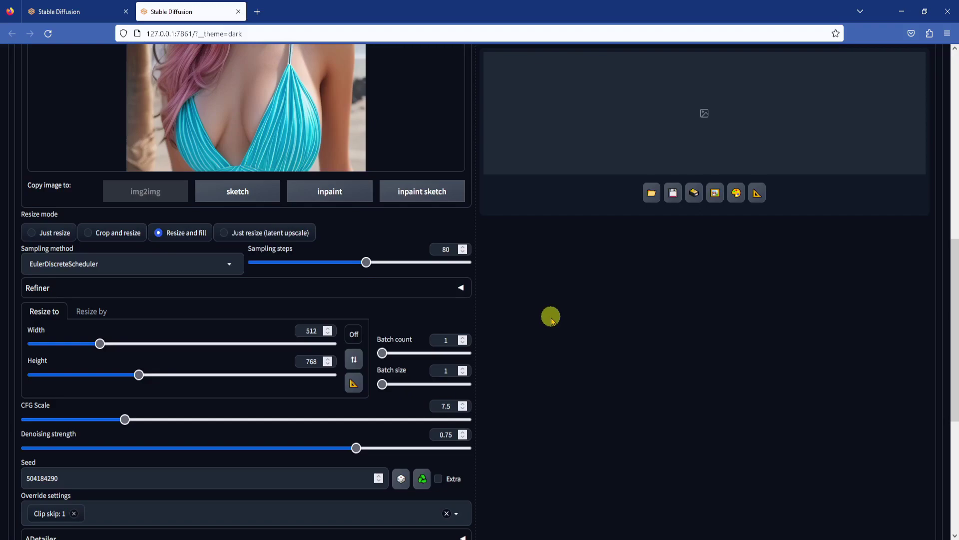
Choose the DPM++ 2M Karras sampler and lower sampling steps from 80 to 50
{"action": "left_click", "coordinate": [224, 263]}
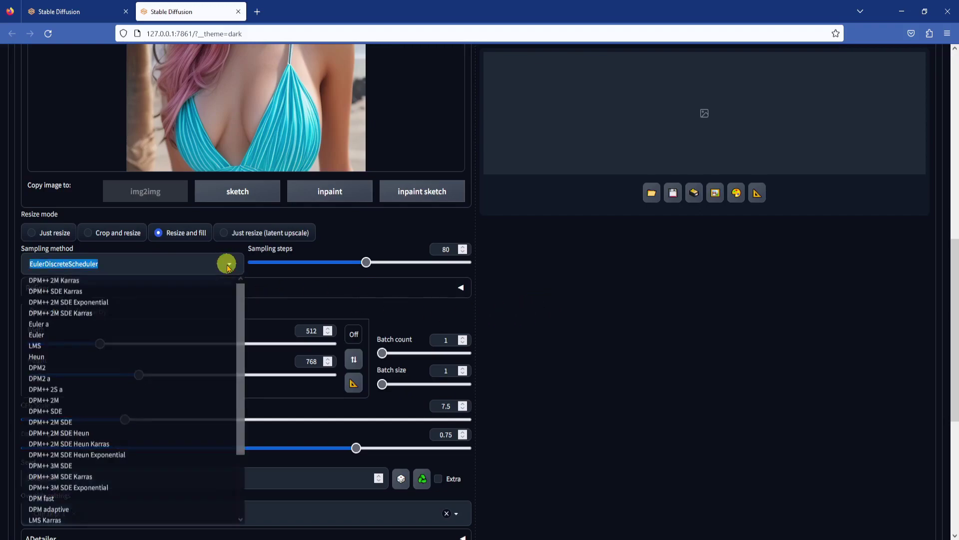
{"action": "left_click", "coordinate": [64, 280]}
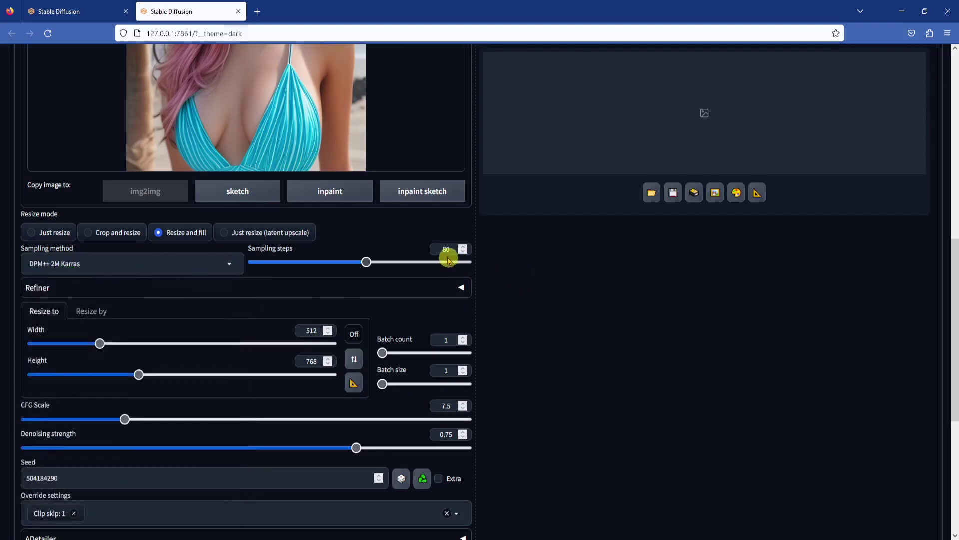
{"action": "double_click", "coordinate": [445, 248]}
{"action": "type", "text": "50"}
{"action": "left_click", "coordinate": [564, 302]}
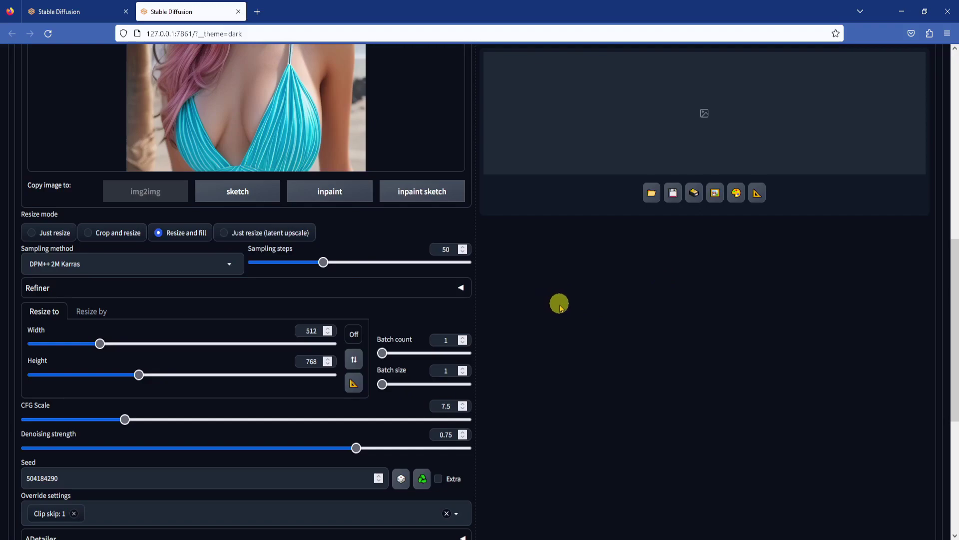
{"action": "scroll", "coordinate": [539, 304], "scroll_direction": "down", "scroll_amount": 2}
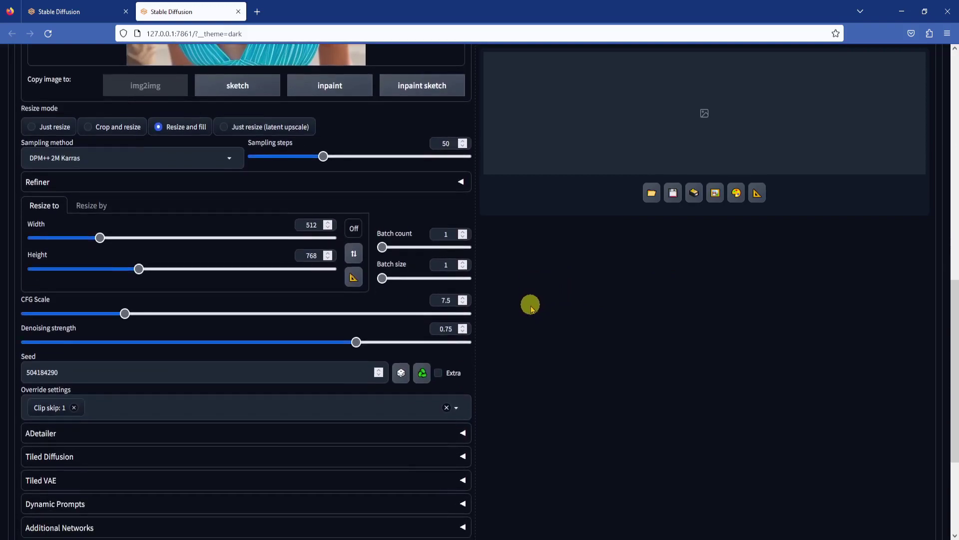
{"action": "scroll", "coordinate": [494, 296], "scroll_direction": "up", "scroll_amount": 1}
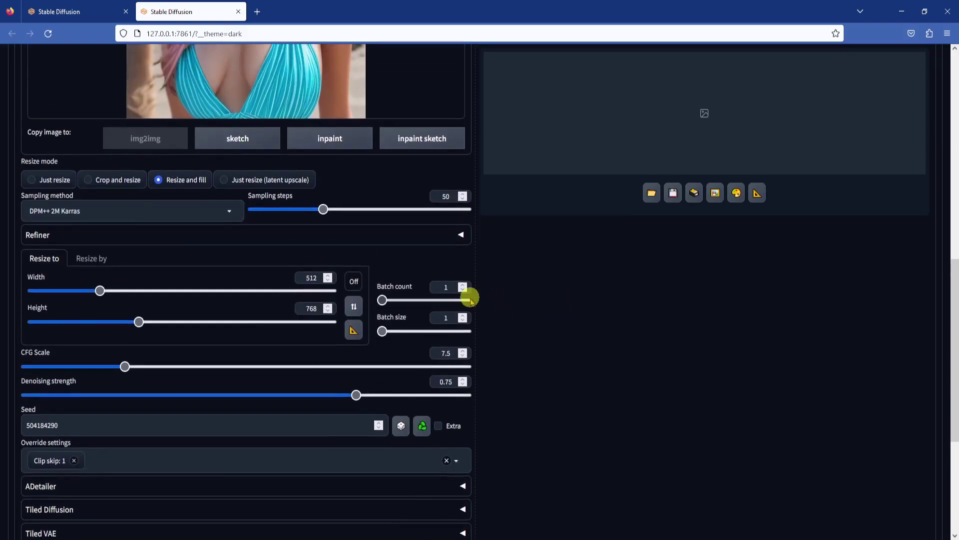
{"action": "double_click", "coordinate": [312, 308]}
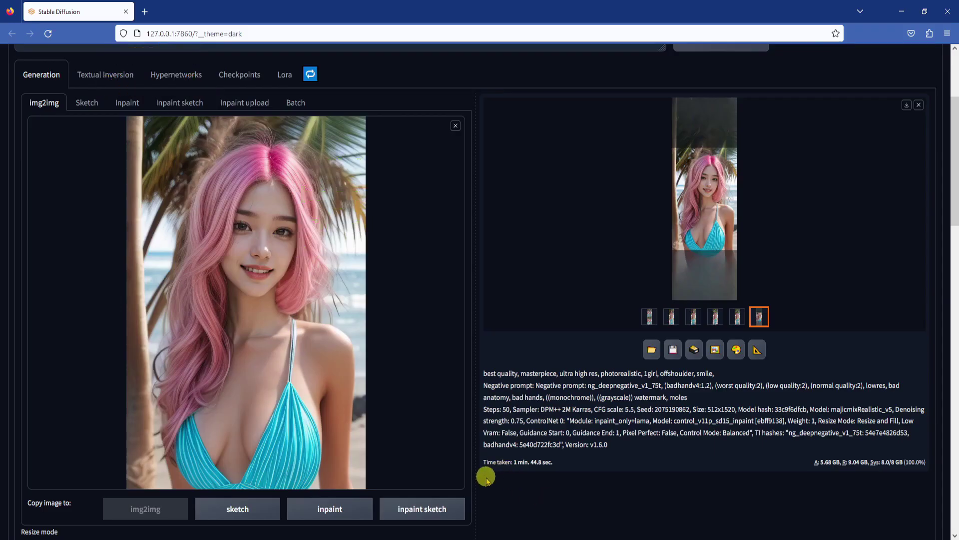
Edit the height value and add palm_tree and white sand beach tags to the prompt
{"action": "scroll", "coordinate": [486, 478], "scroll_direction": "down", "scroll_amount": 5}
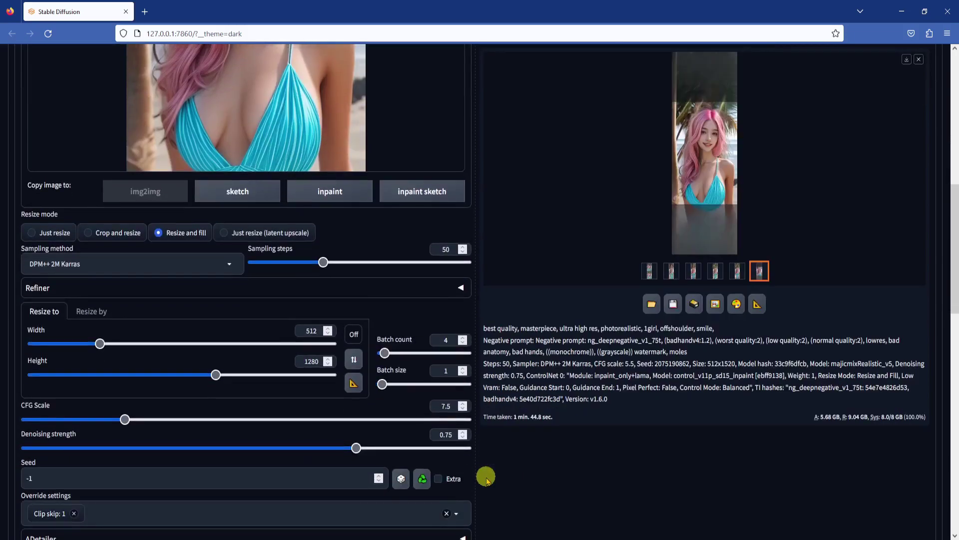
{"action": "double_click", "coordinate": [311, 361]}
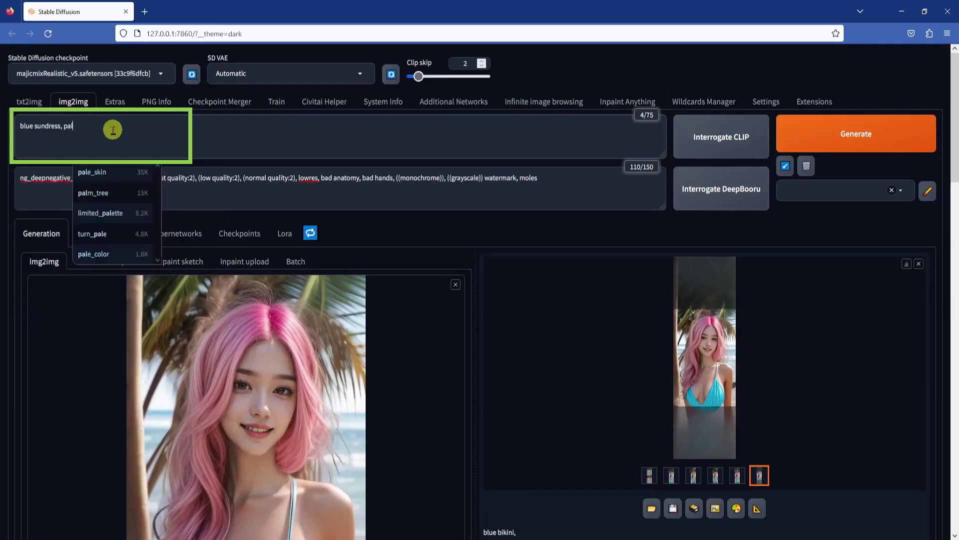
{"action": "type", "text": "m"}
{"action": "key", "text": "Tab"}
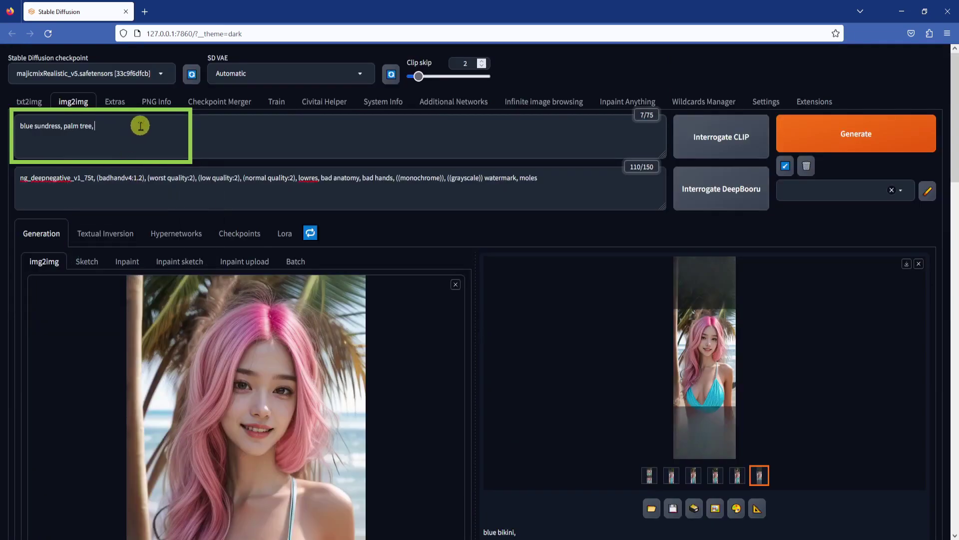
{"action": "type", "text": "white sand beach,"}
Browse the generated tall beach images one by one in the full-size viewer
{"action": "scroll", "coordinate": [553, 499], "scroll_direction": "down", "scroll_amount": 3}
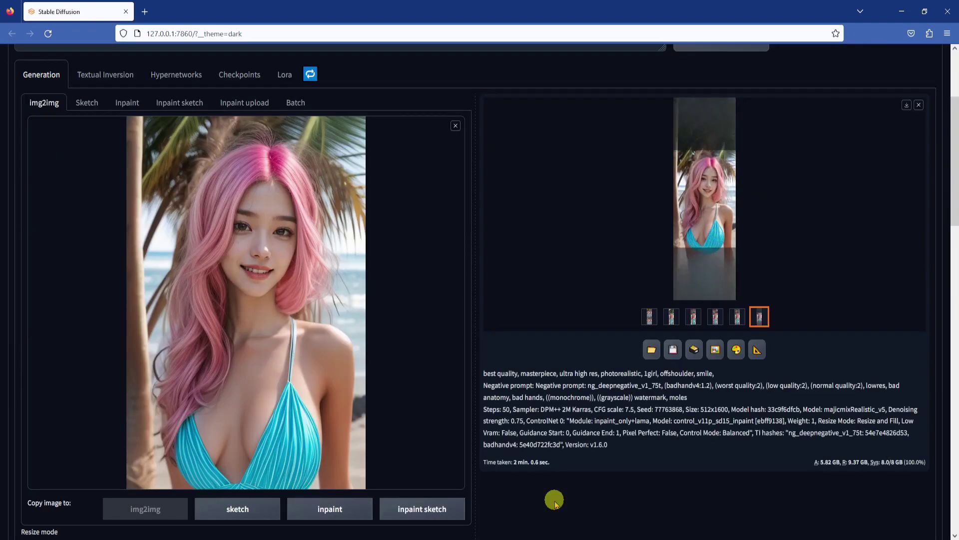
{"action": "left_click", "coordinate": [706, 252]}
{"action": "left_click", "coordinate": [938, 280]}
{"action": "left_click", "coordinate": [938, 282]}
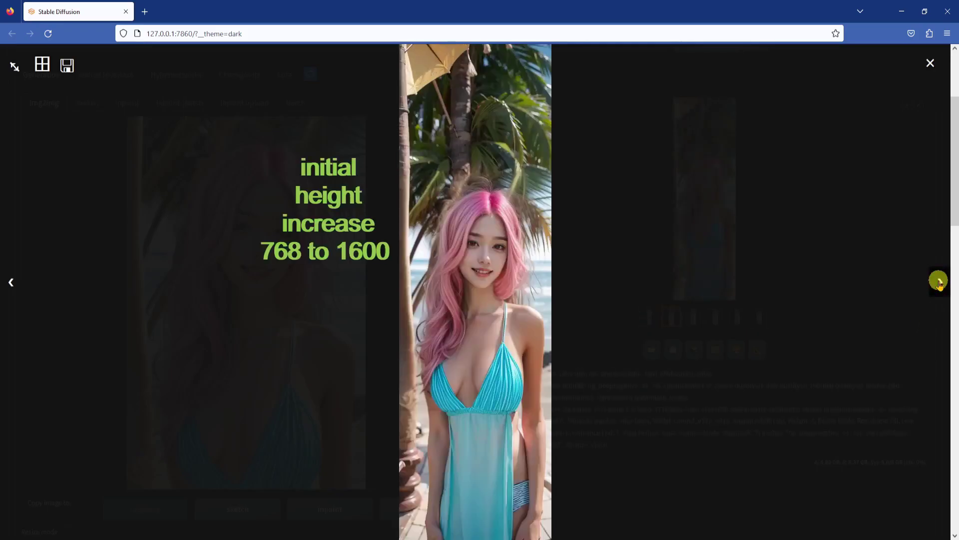
{"action": "left_click", "coordinate": [939, 281]}
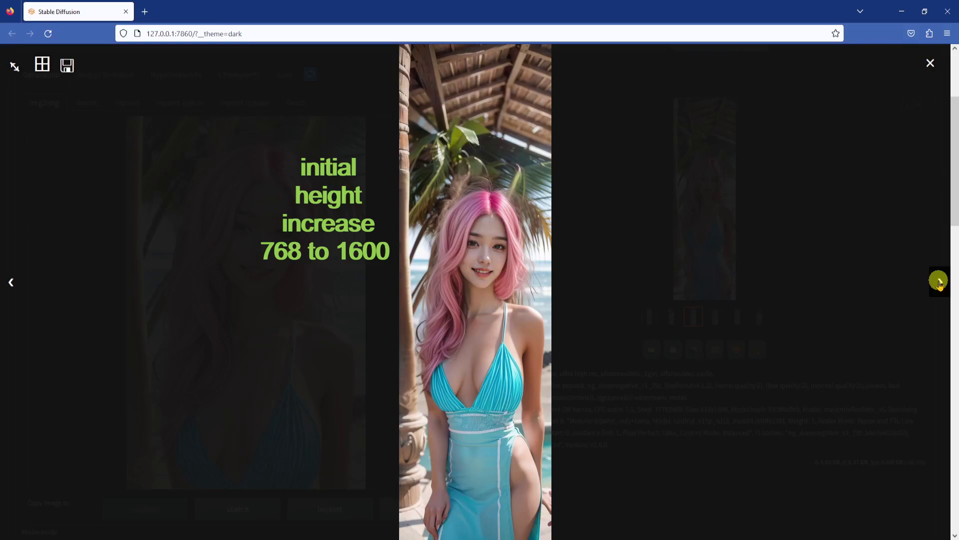
{"action": "left_click", "coordinate": [938, 282]}
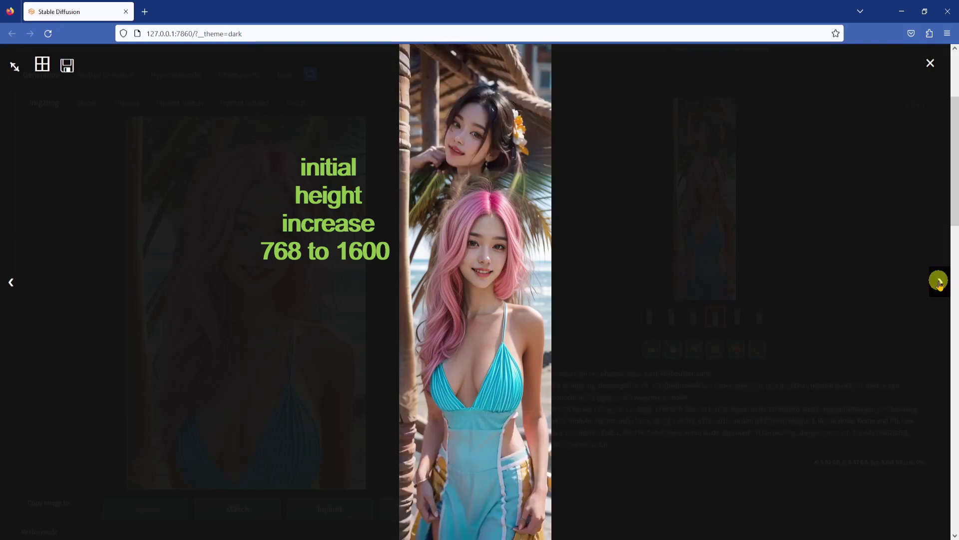
{"action": "left_click", "coordinate": [939, 282]}
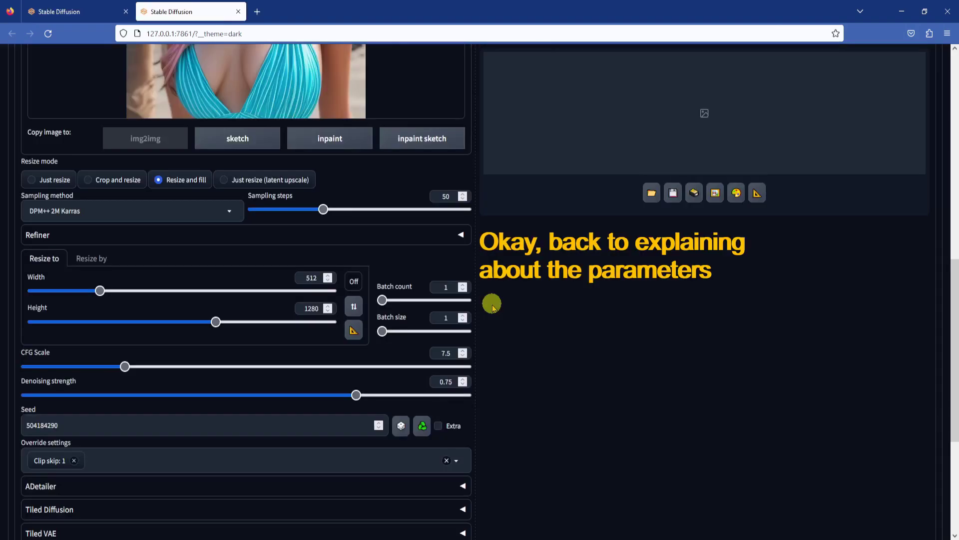
Enter 4 in the img2img Batch count box
{"action": "left_click", "coordinate": [449, 287]}
{"action": "type", "text": "4"}
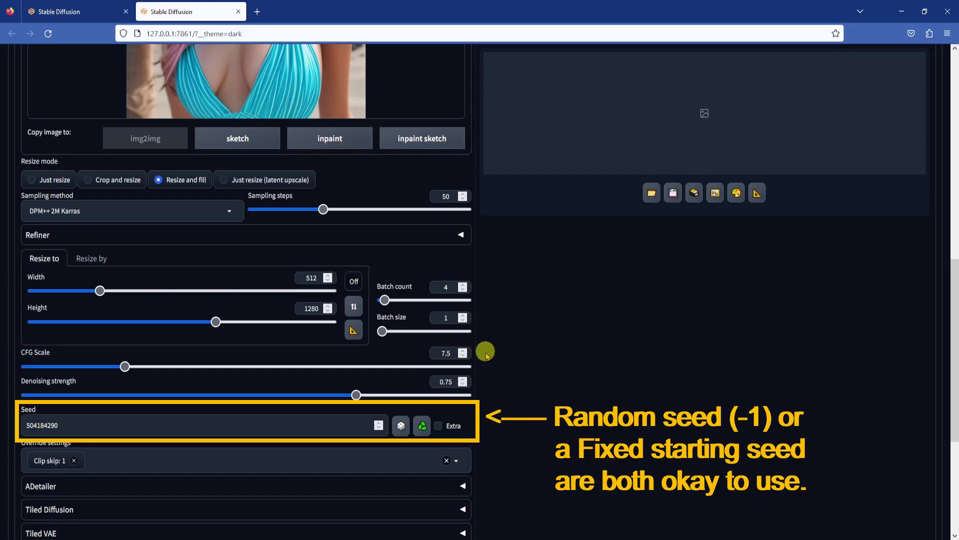
{"action": "scroll", "coordinate": [486, 354], "scroll_direction": "down", "scroll_amount": 4}
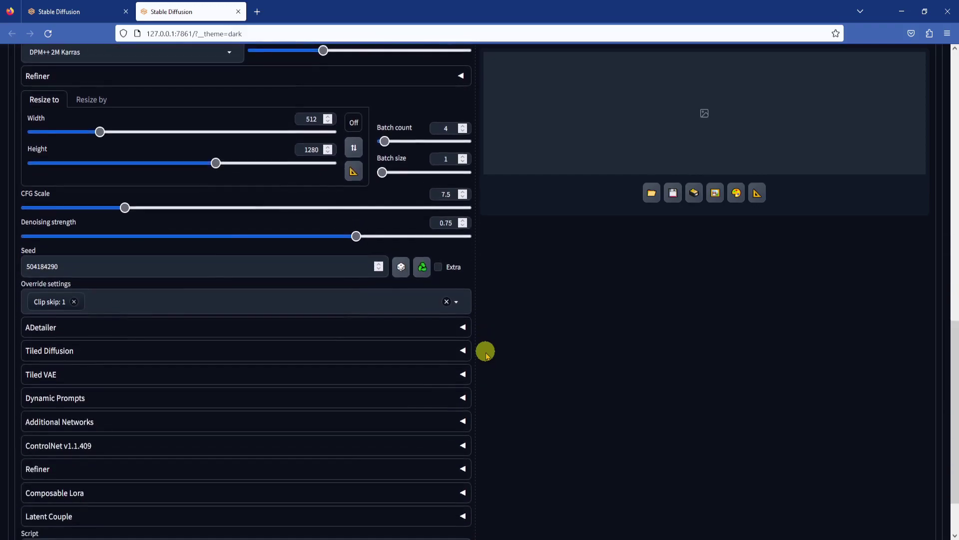
Expand ControlNet and tick Enable and 'Upload independent control image' on Unit 0
{"action": "left_click", "coordinate": [462, 392]}
{"action": "scroll", "coordinate": [505, 358], "scroll_direction": "down", "scroll_amount": 1}
{"action": "scroll", "coordinate": [505, 359], "scroll_direction": "down", "scroll_amount": 4}
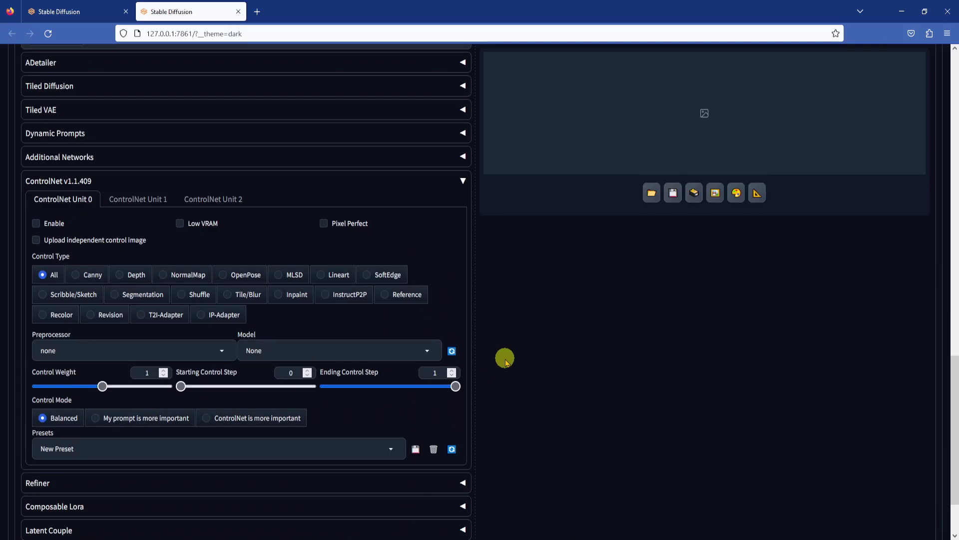
{"action": "scroll", "coordinate": [505, 357], "scroll_direction": "down", "scroll_amount": 1}
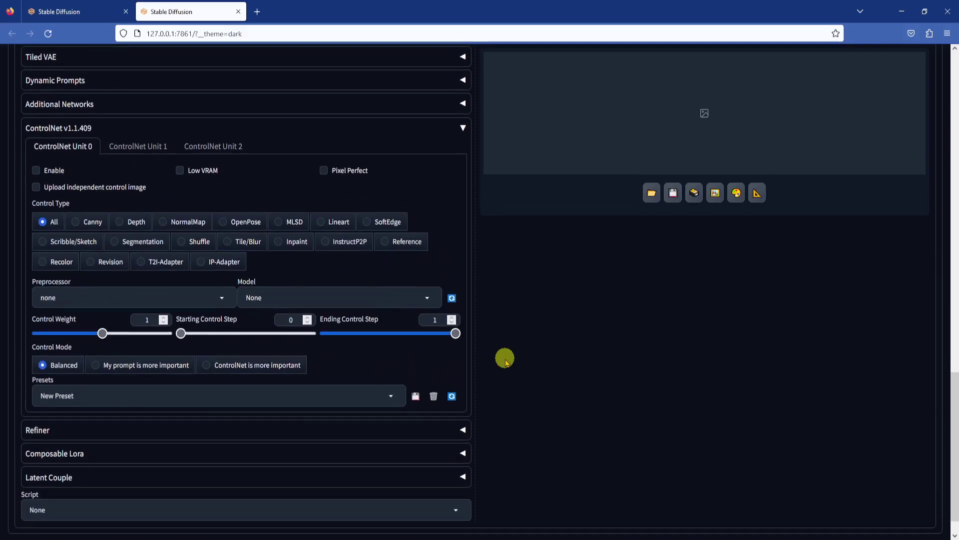
{"action": "left_click", "coordinate": [37, 170]}
{"action": "left_click", "coordinate": [37, 188]}
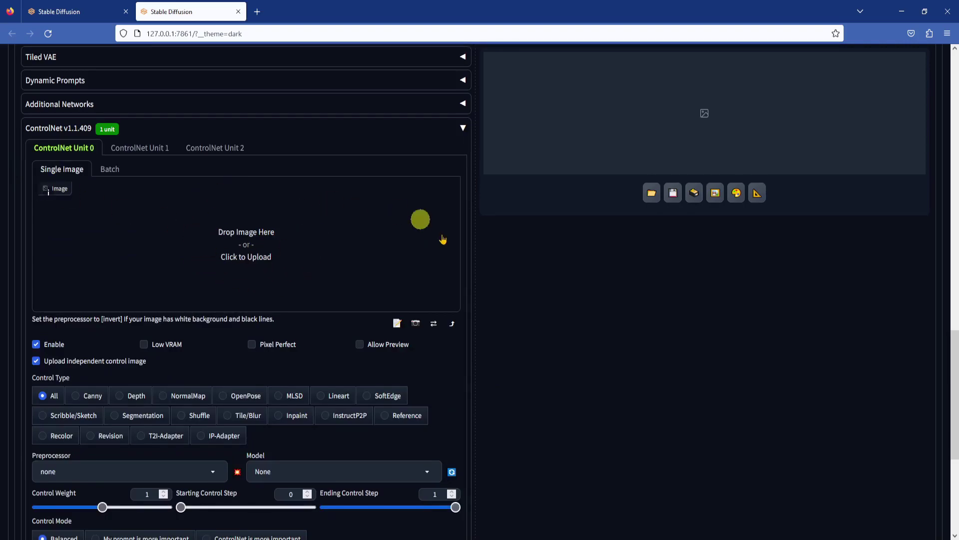
Drag the first sample image into ControlNet Unit 0's 'Drop Image Here' box
{"action": "mouse_move", "coordinate": [230, 539]}
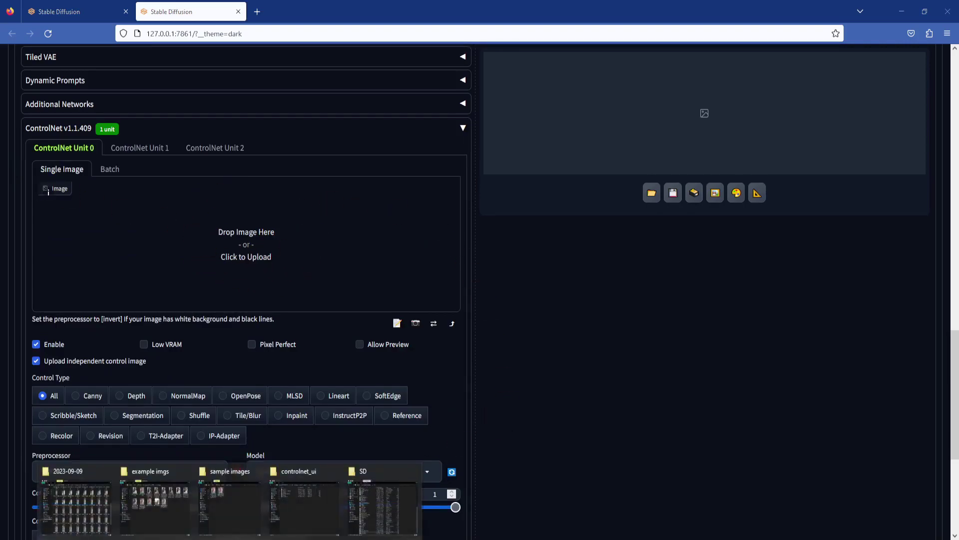
{"action": "left_click", "coordinate": [230, 505]}
{"action": "left_click", "coordinate": [591, 150]}
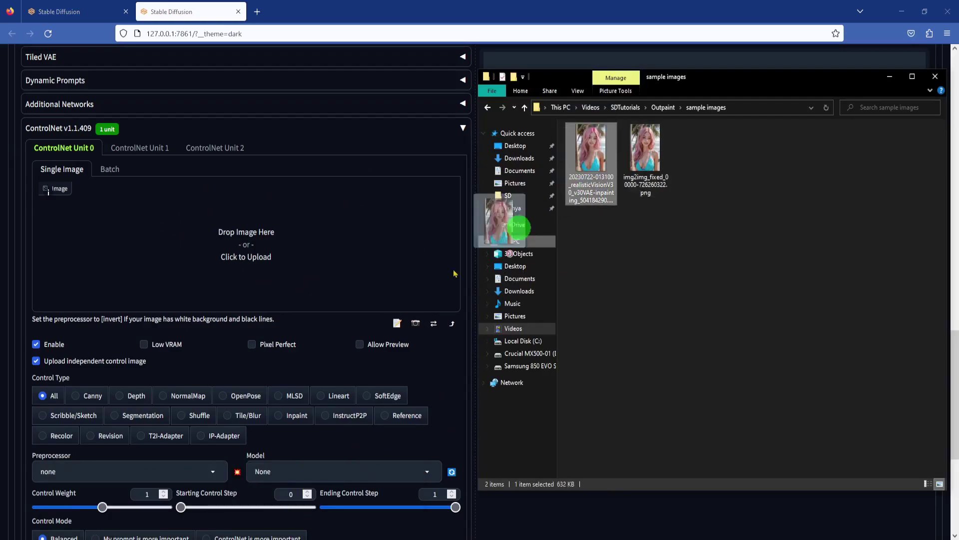
{"action": "left_click_drag", "start_coordinate": [515, 226], "coordinate": [274, 251]}
{"action": "left_click", "coordinate": [453, 6]}
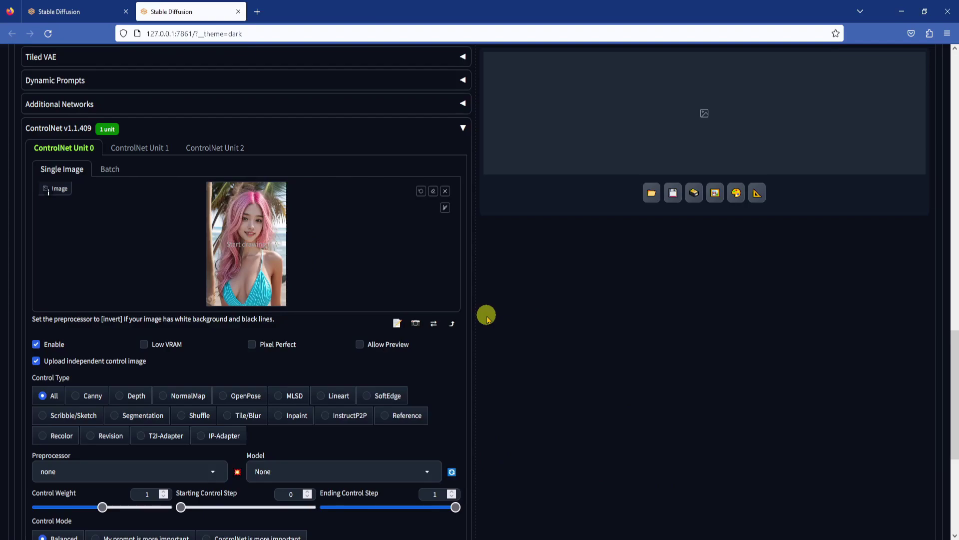
Pick the Inpaint control type, inpaint_only+lama preprocessor and control_v11p_sd15_inpaint model
{"action": "scroll", "coordinate": [487, 318], "scroll_direction": "down", "scroll_amount": 1}
{"action": "scroll", "coordinate": [487, 318], "scroll_direction": "down", "scroll_amount": 1}
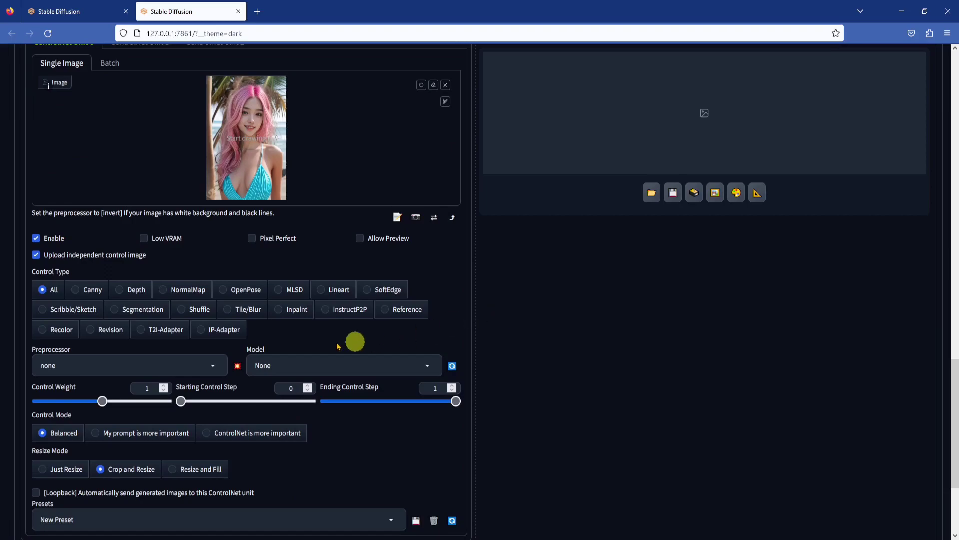
{"action": "left_click", "coordinate": [279, 310]}
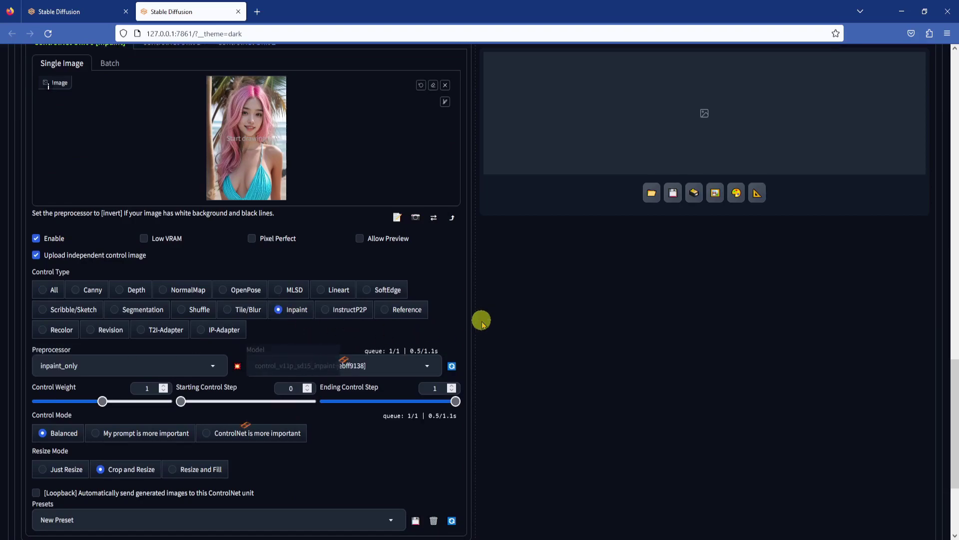
{"action": "left_click", "coordinate": [212, 365]}
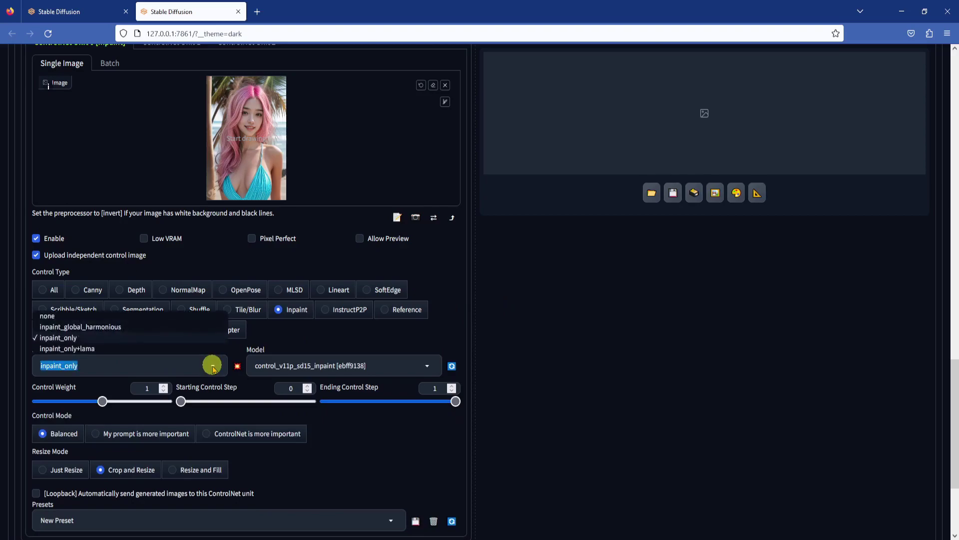
{"action": "left_click", "coordinate": [86, 348]}
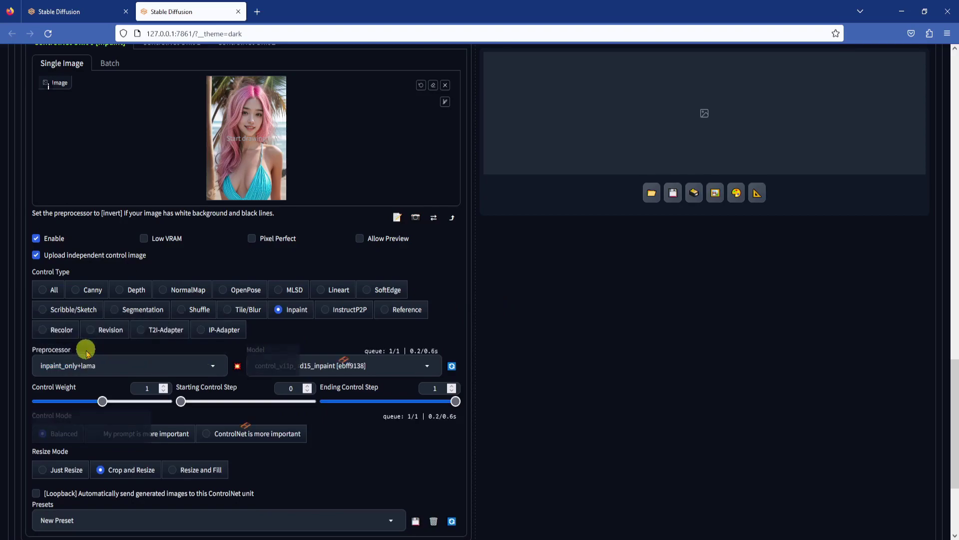
{"action": "left_click", "coordinate": [427, 366]}
{"action": "left_click", "coordinate": [520, 353]}
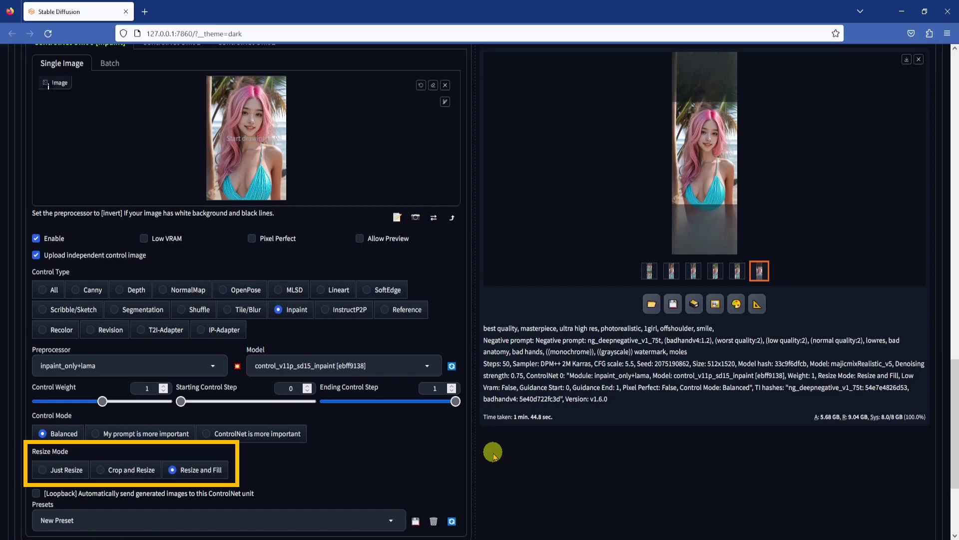
Start the img2img generation with Ctrl+Enter and follow its progress in the console
{"action": "key", "text": "ctrl+Return"}
{"action": "scroll", "coordinate": [493, 452], "scroll_direction": "up", "scroll_amount": 15}
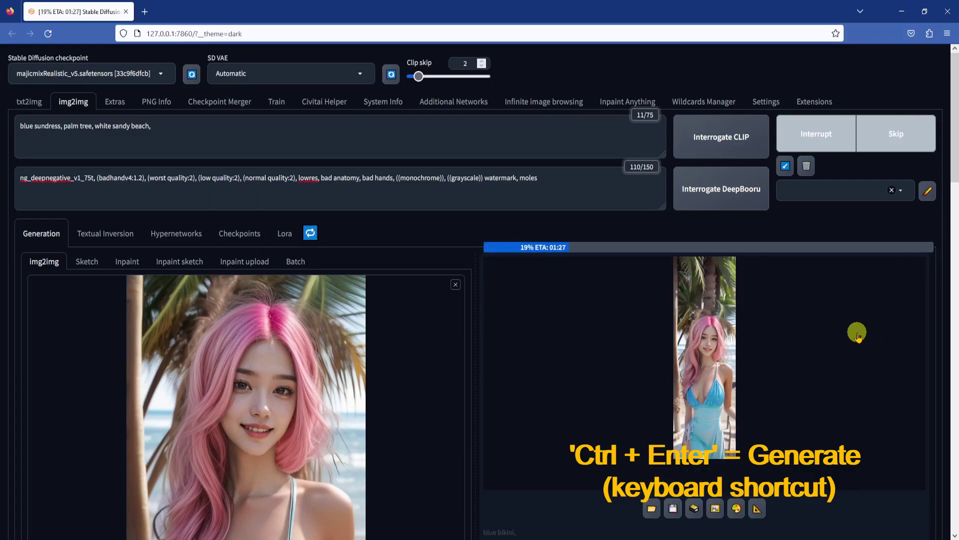
{"action": "key", "text": "alt+Tab"}
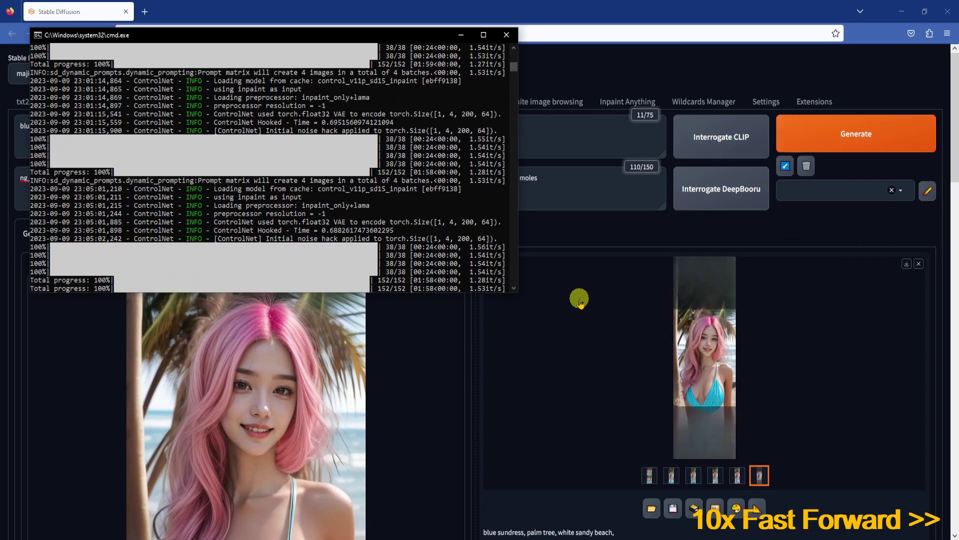
Step through the new results full-screen to find the preferred sundress image
{"action": "left_click", "coordinate": [705, 300]}
{"action": "left_click", "coordinate": [941, 281]}
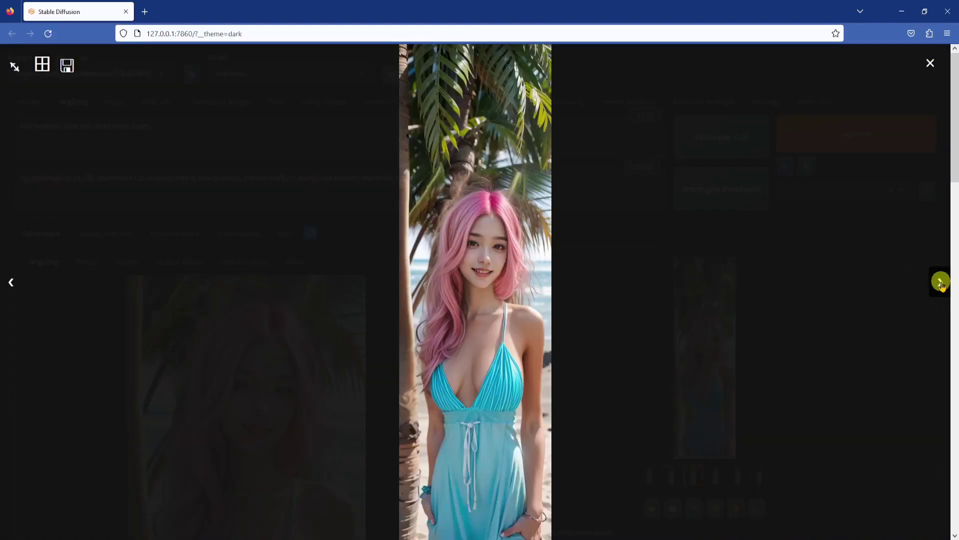
{"action": "left_click", "coordinate": [940, 281]}
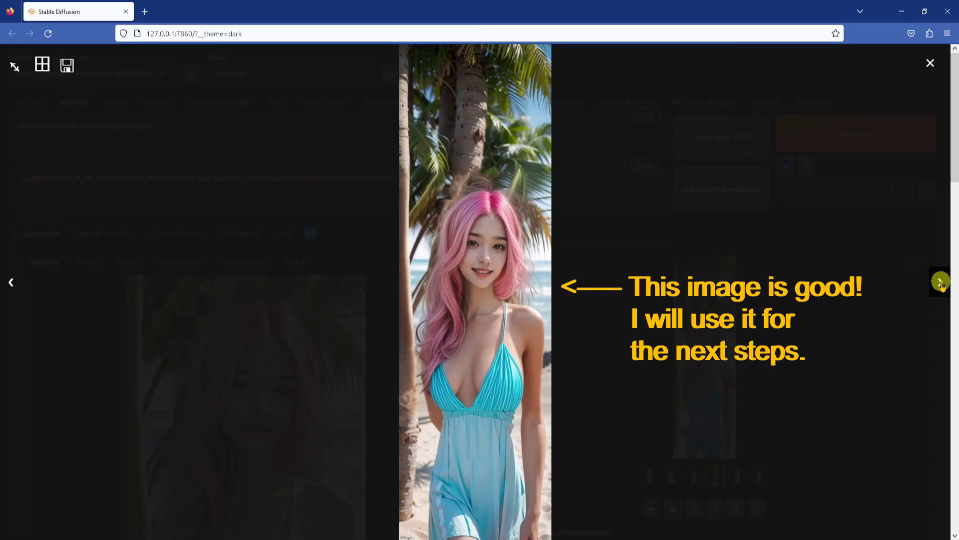
{"action": "left_click", "coordinate": [408, 239]}
Drag result file 00189 from the output folder into the img2img image box
{"action": "scroll", "coordinate": [407, 239], "scroll_direction": "down", "scroll_amount": 5}
{"action": "left_click", "coordinate": [189, 532]}
{"action": "left_click", "coordinate": [188, 521]}
{"action": "left_click", "coordinate": [810, 417]}
{"action": "left_click_drag", "start_coordinate": [809, 417], "coordinate": [284, 317]}
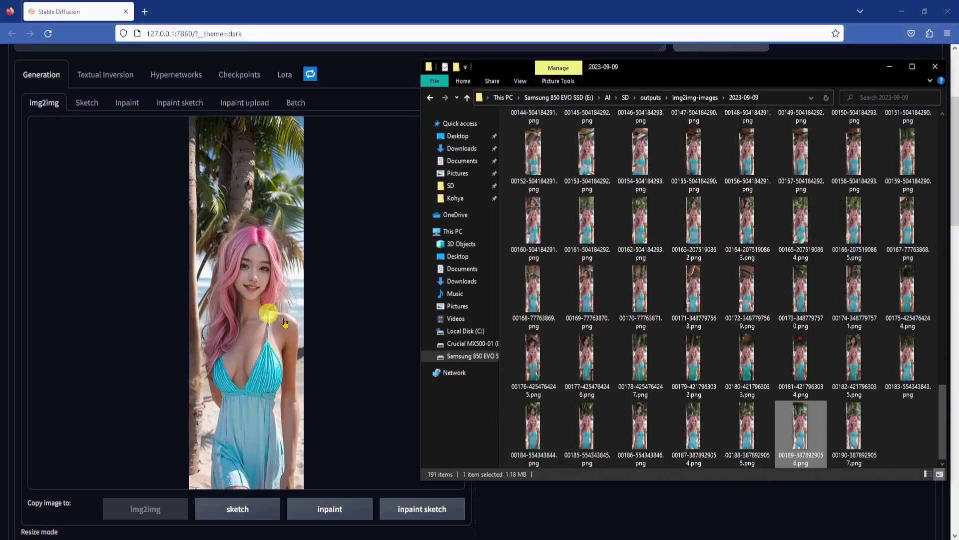
{"action": "left_click", "coordinate": [341, 340]}
Drag file 00189 into the ControlNet control image slot as well
{"action": "scroll", "coordinate": [489, 316], "scroll_direction": "down", "scroll_amount": 10}
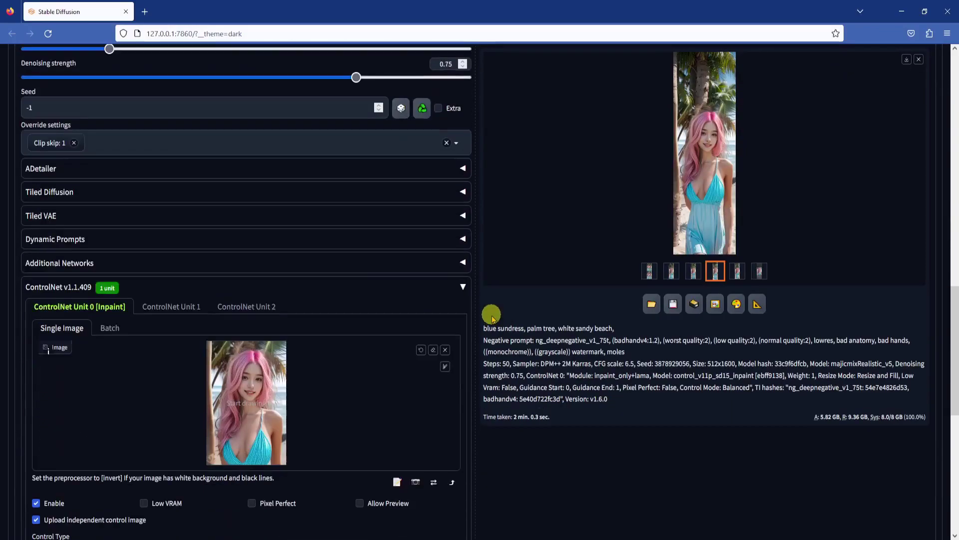
{"action": "scroll", "coordinate": [493, 315], "scroll_direction": "down", "scroll_amount": 1}
{"action": "left_click", "coordinate": [229, 529]}
{"action": "left_click", "coordinate": [75, 500]}
{"action": "left_click_drag", "start_coordinate": [778, 444], "coordinate": [250, 349]}
{"action": "left_click", "coordinate": [470, 346]}
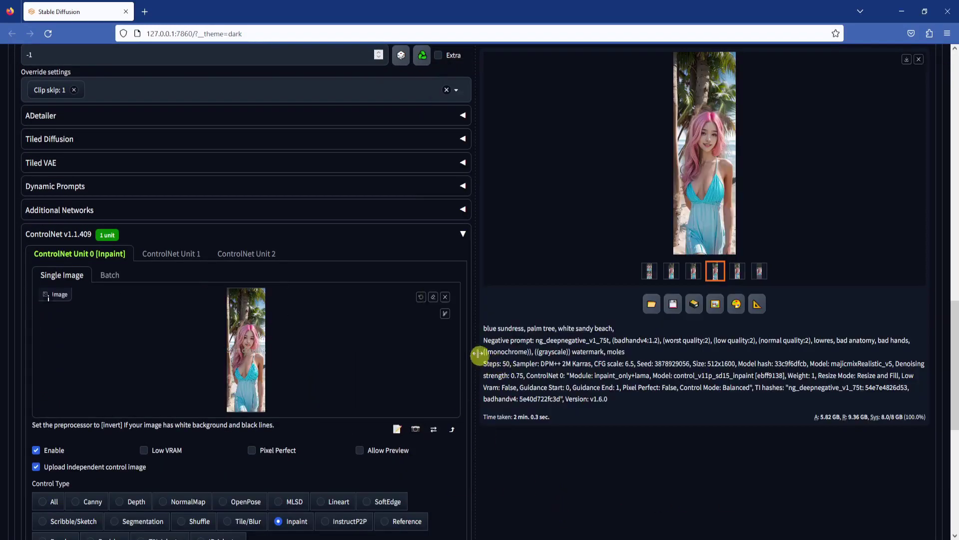
Set the output height to 1920
{"action": "scroll", "coordinate": [469, 344], "scroll_direction": "down", "scroll_amount": 5}
{"action": "scroll", "coordinate": [472, 341], "scroll_direction": "up", "scroll_amount": 15}
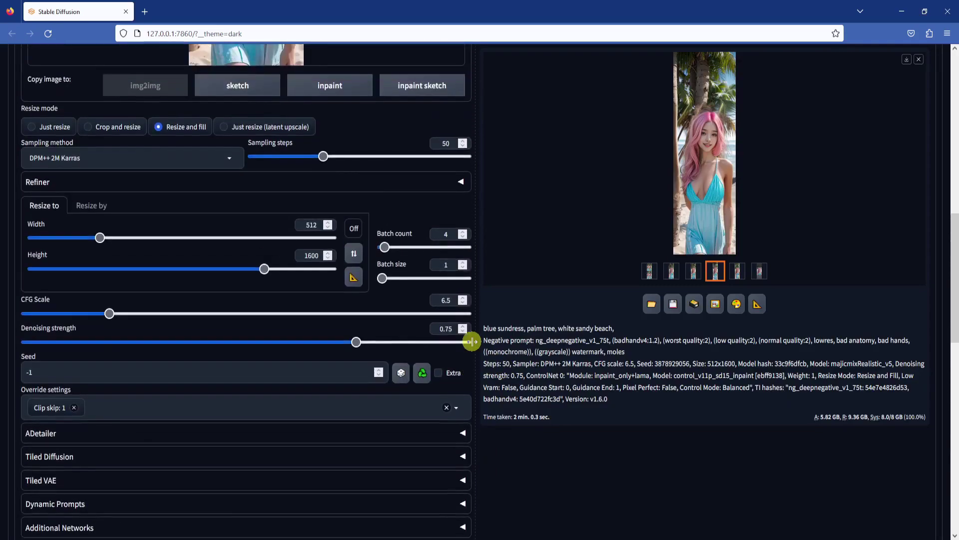
{"action": "double_click", "coordinate": [309, 361]}
{"action": "type", "text": "1920"}
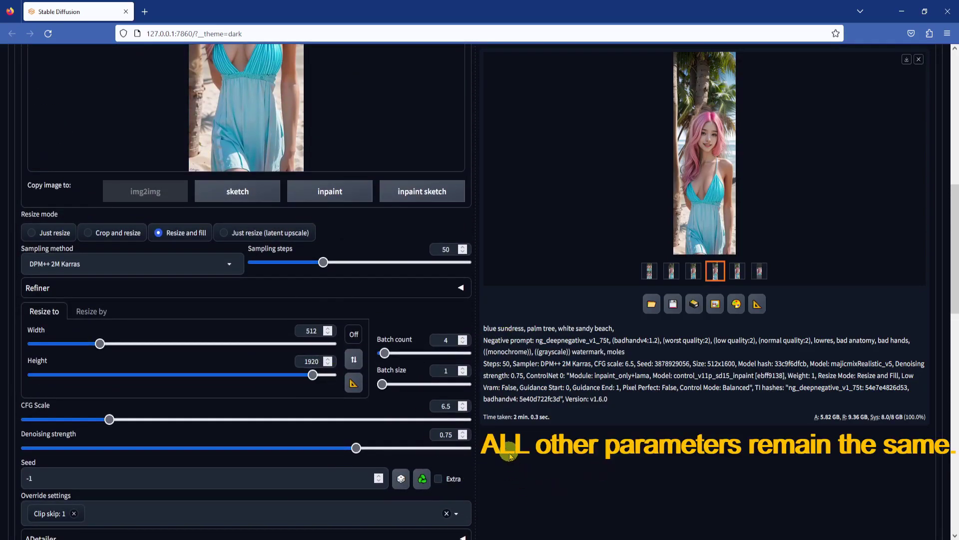
{"action": "scroll", "coordinate": [509, 456], "scroll_direction": "up", "scroll_amount": 4}
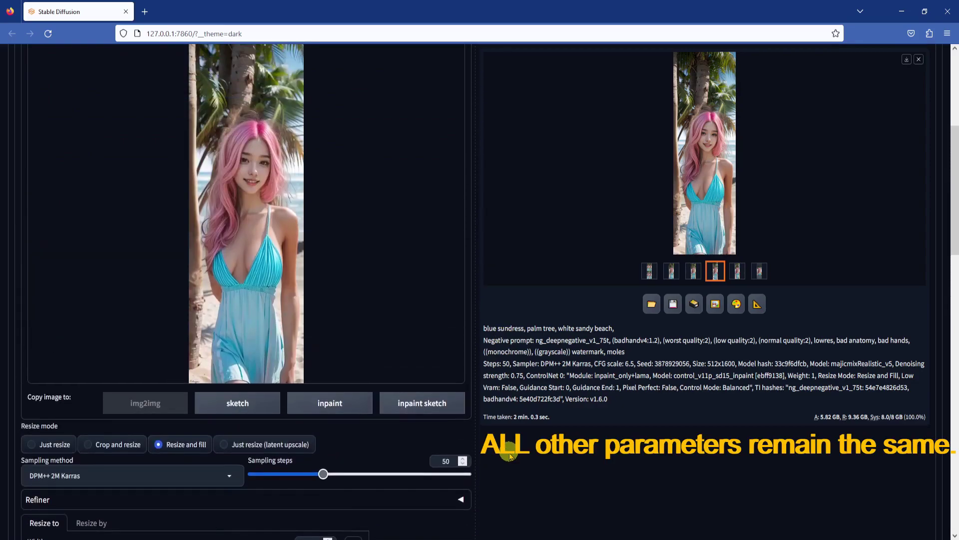
{"action": "scroll", "coordinate": [509, 456], "scroll_direction": "up", "scroll_amount": 10}
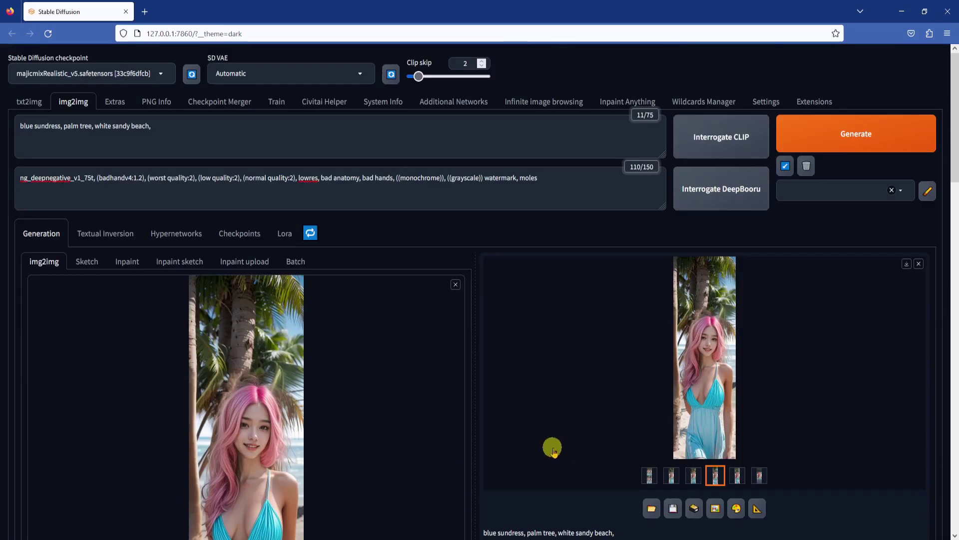
Generate a batch of 512x1920 sundress outpaints and view the first result full-screen
{"action": "key", "text": "ctrl+Return"}
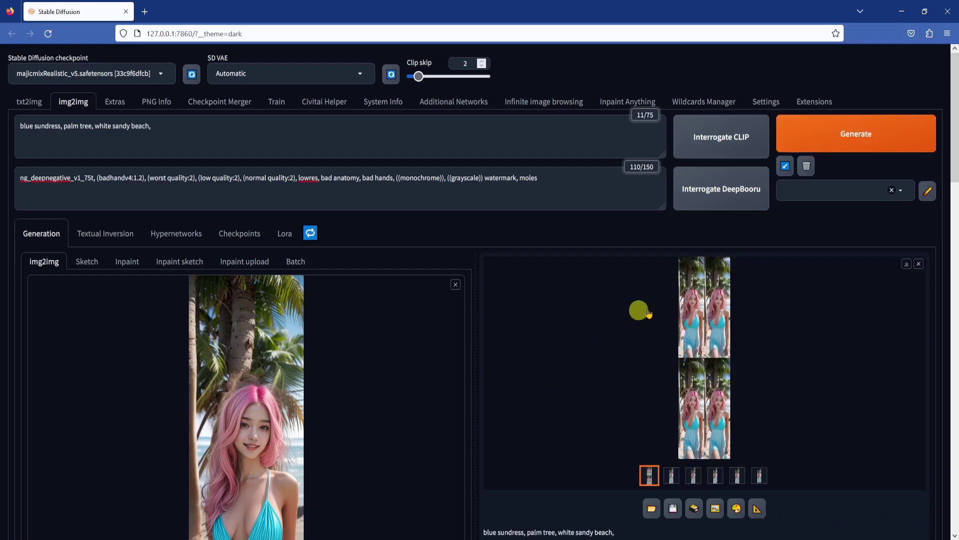
{"action": "left_click", "coordinate": [694, 316]}
{"action": "left_click", "coordinate": [942, 280]}
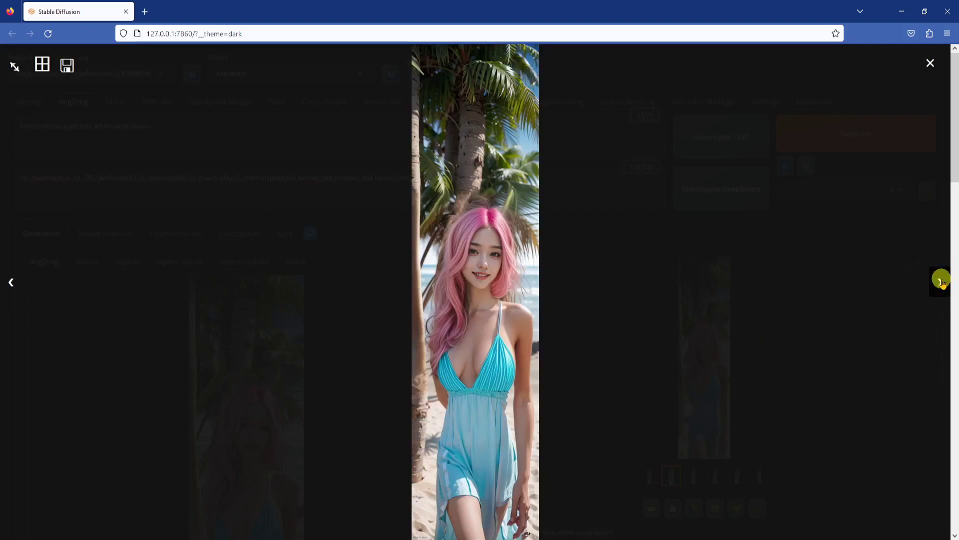
Browse the remaining outpaint results, then close the viewer and select the sixth thumbnail
{"action": "left_click", "coordinate": [943, 281]}
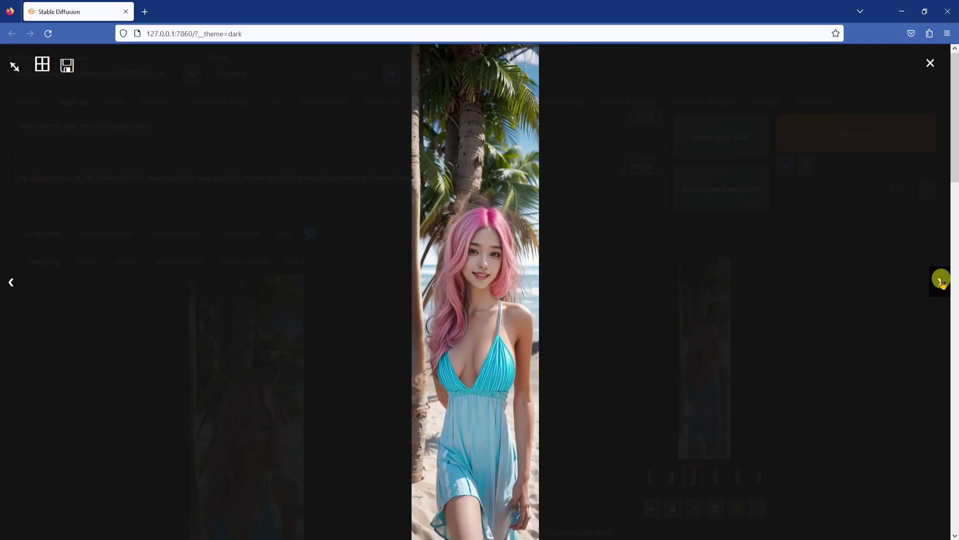
{"action": "left_click", "coordinate": [942, 280]}
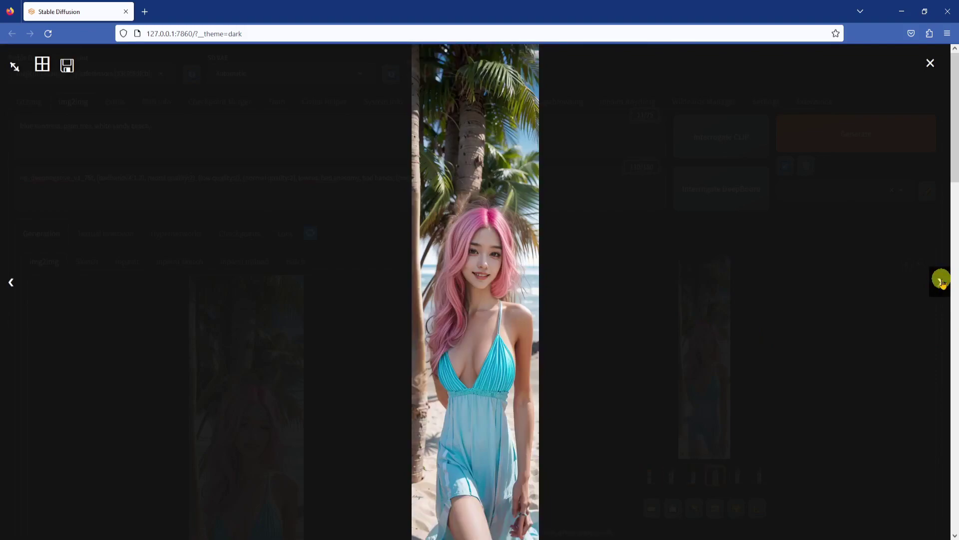
{"action": "left_click", "coordinate": [942, 281]}
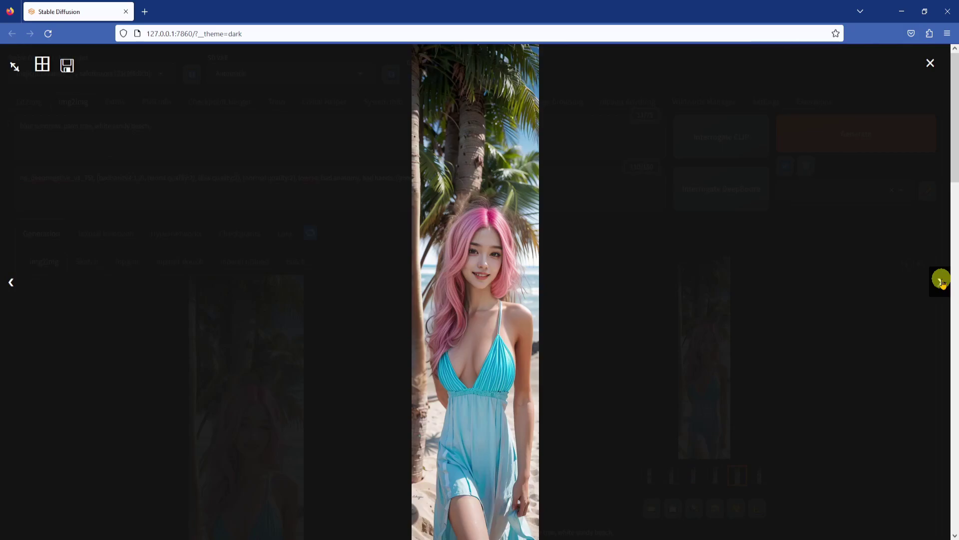
{"action": "left_click", "coordinate": [943, 281]}
{"action": "left_click", "coordinate": [794, 250]}
{"action": "scroll", "coordinate": [794, 250], "scroll_direction": "down", "scroll_amount": 4}
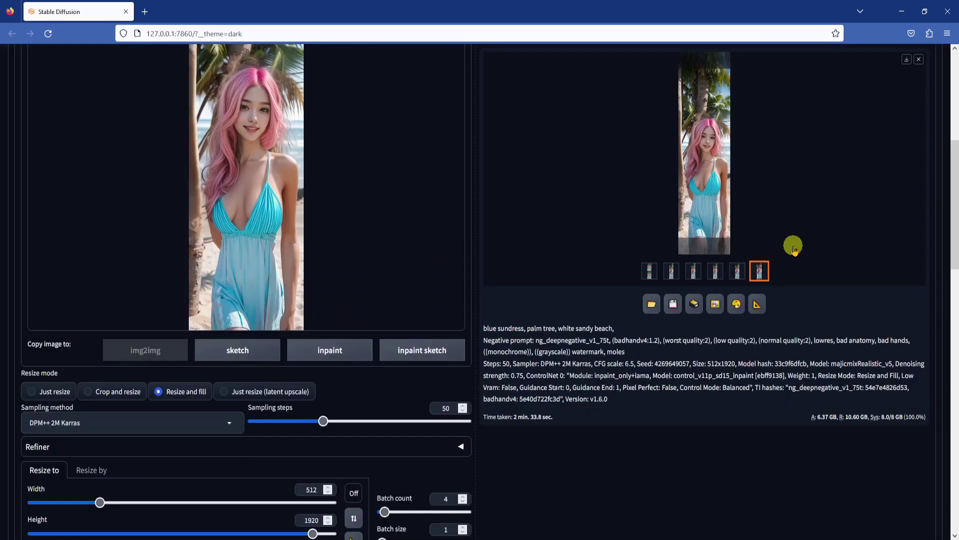
Generate another batch of beach outpaints, follow progress in the console, and view the first result full-screen
{"action": "scroll", "coordinate": [794, 244], "scroll_direction": "up", "scroll_amount": 4}
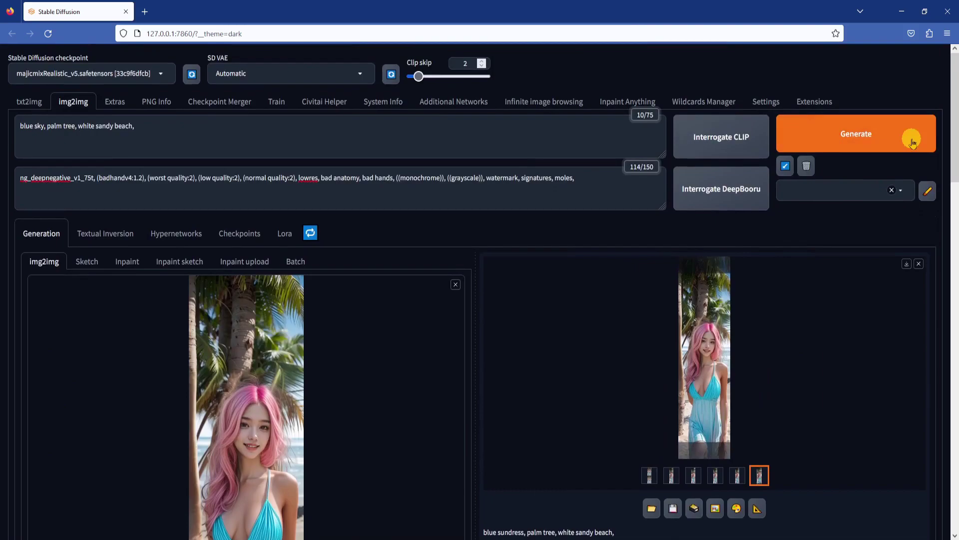
{"action": "left_click", "coordinate": [906, 143]}
{"action": "scroll", "coordinate": [525, 392], "scroll_direction": "down", "scroll_amount": 4}
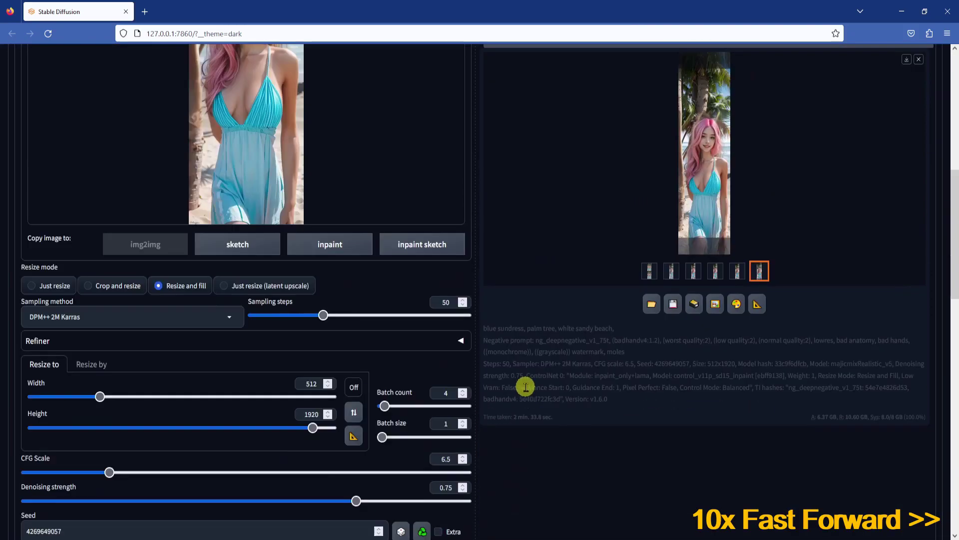
{"action": "scroll", "coordinate": [526, 388], "scroll_direction": "up", "scroll_amount": 2}
{"action": "key", "text": "alt+Tab"}
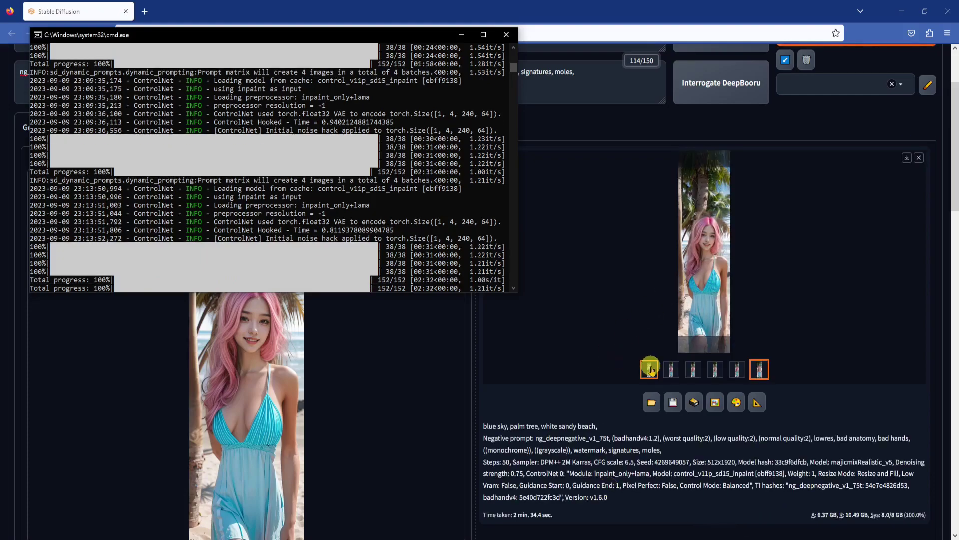
{"action": "left_click", "coordinate": [649, 368]}
{"action": "left_click", "coordinate": [940, 282]}
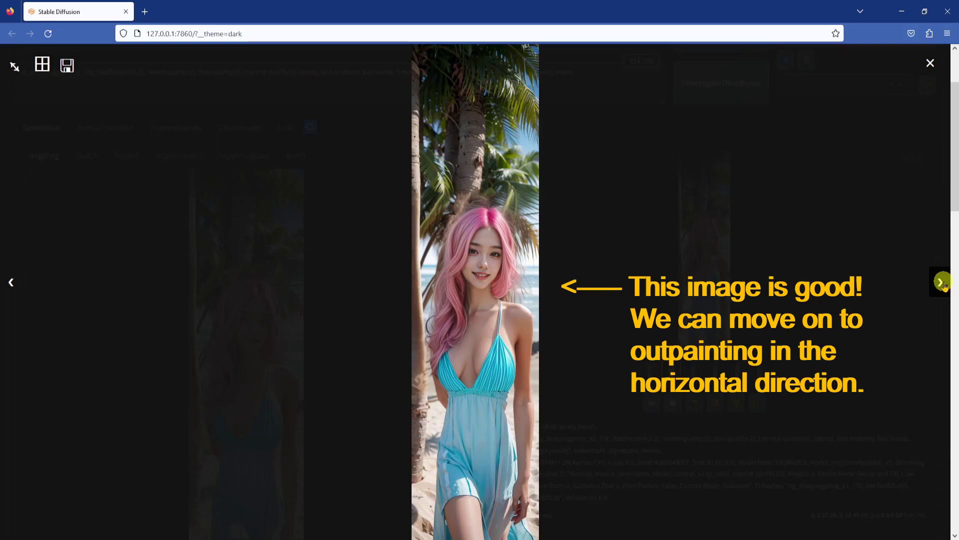
Close the full-screen viewer and switch the checkpoint to photon_v1.safetensors
{"action": "left_click", "coordinate": [745, 445]}
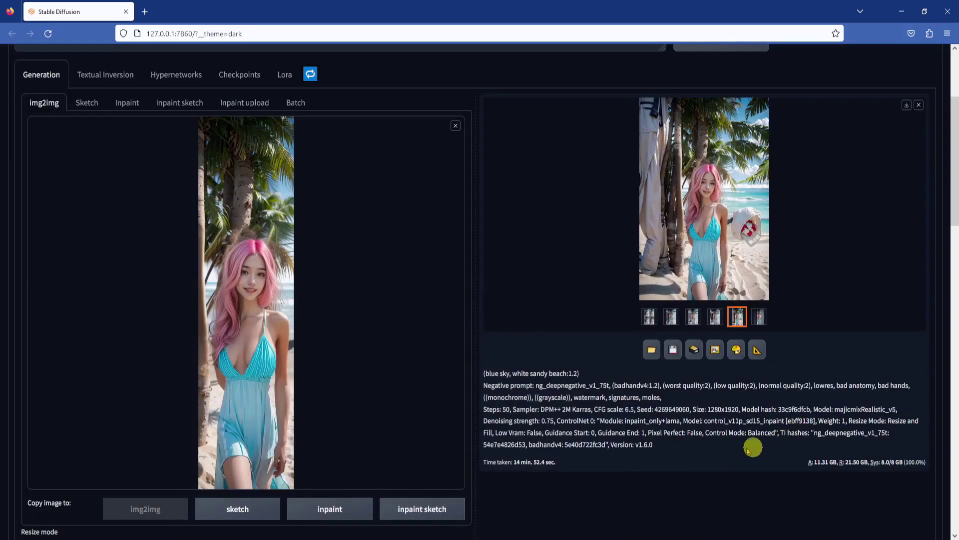
{"action": "scroll", "coordinate": [504, 517], "scroll_direction": "up", "scroll_amount": 1}
{"action": "scroll", "coordinate": [503, 517], "scroll_direction": "up", "scroll_amount": 3}
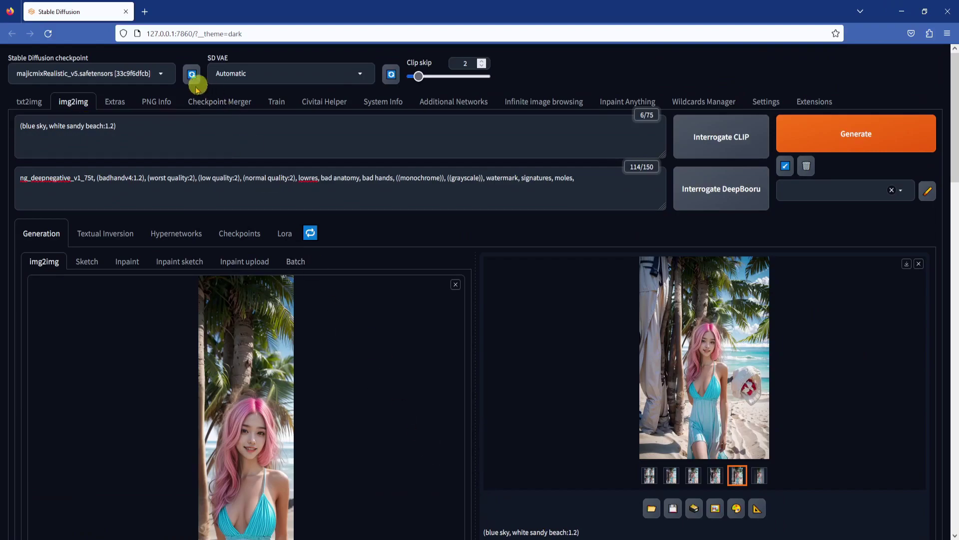
{"action": "left_click", "coordinate": [163, 73]}
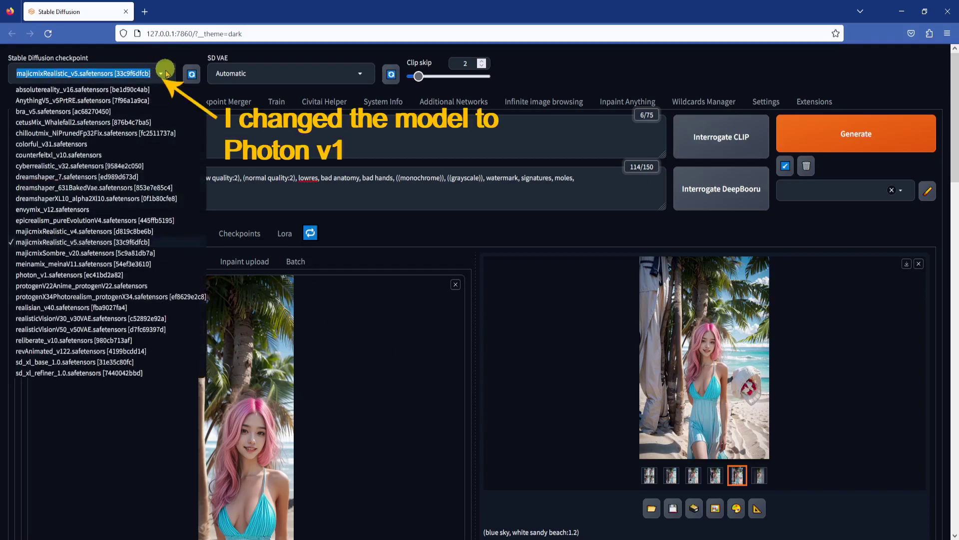
{"action": "left_click", "coordinate": [47, 275]}
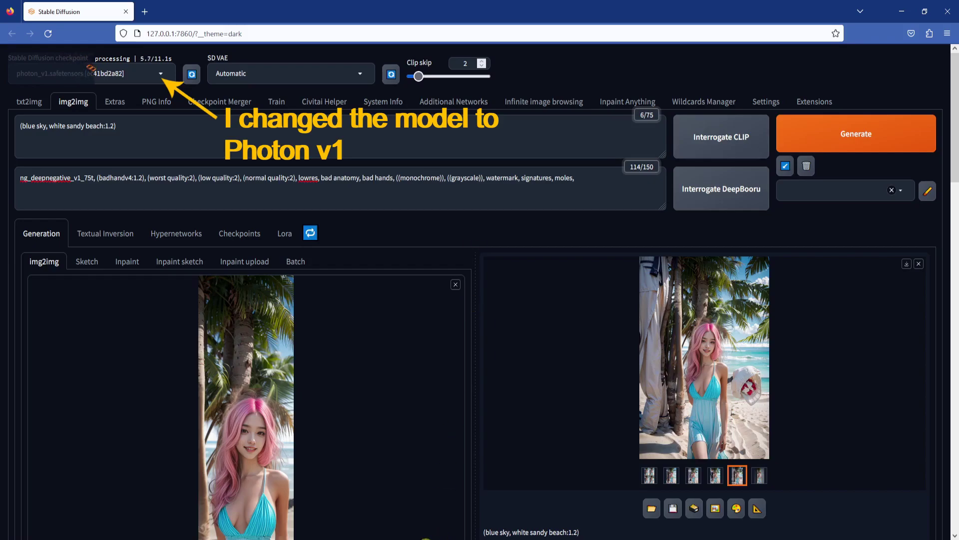
Rerun the horizontal outpaint with photon_v1 and show the sixth, in-progress result
{"action": "left_click", "coordinate": [604, 173]}
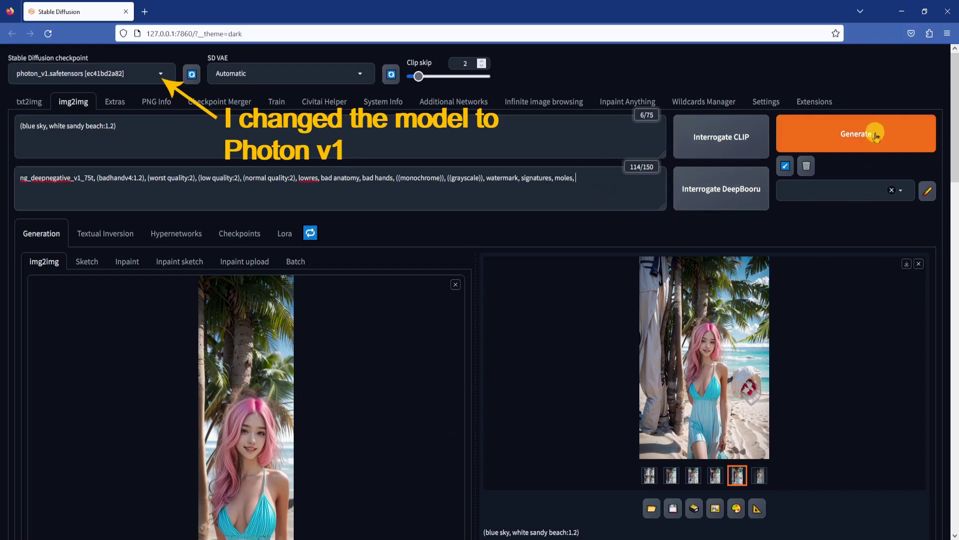
{"action": "left_click", "coordinate": [851, 134]}
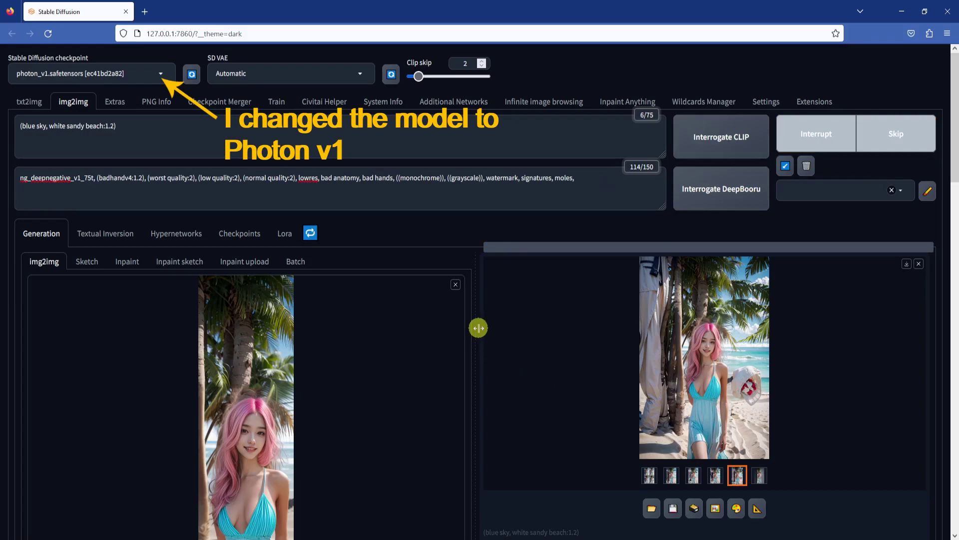
{"action": "scroll", "coordinate": [478, 327], "scroll_direction": "down", "scroll_amount": 3}
{"action": "left_click", "coordinate": [759, 316]}
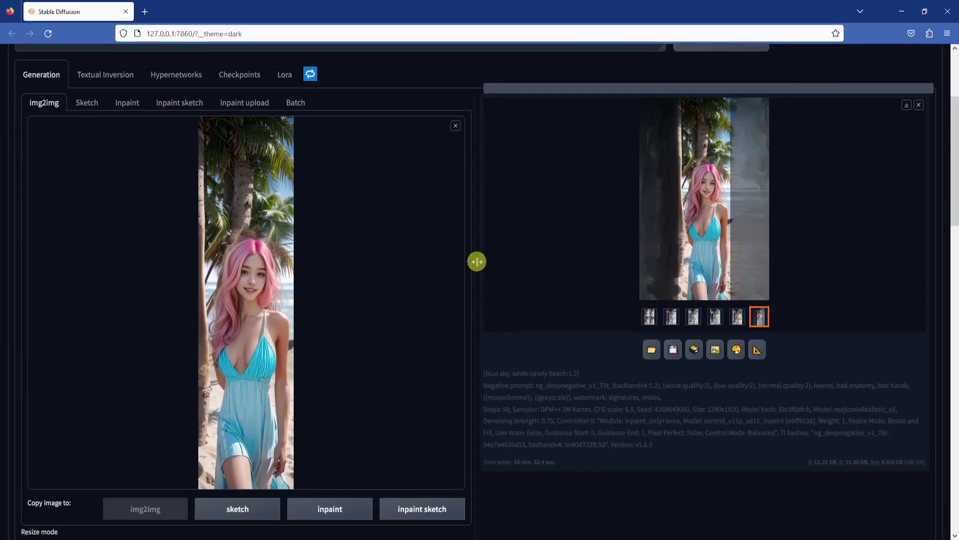
Browse the photon_v1 outpaint results full-screen, then open ui-config.json in Notepad++
{"action": "left_click", "coordinate": [714, 198]}
{"action": "left_click", "coordinate": [940, 284]}
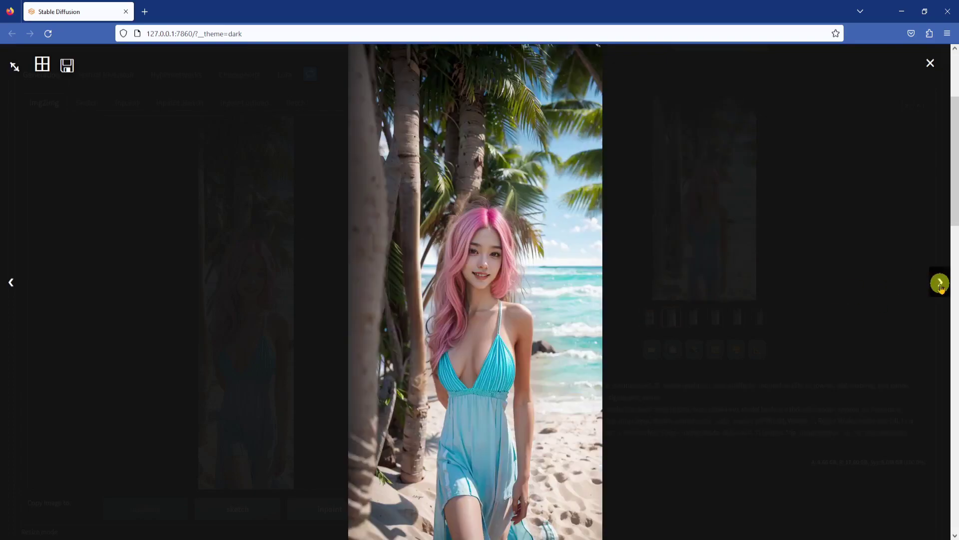
{"action": "left_click", "coordinate": [941, 283]}
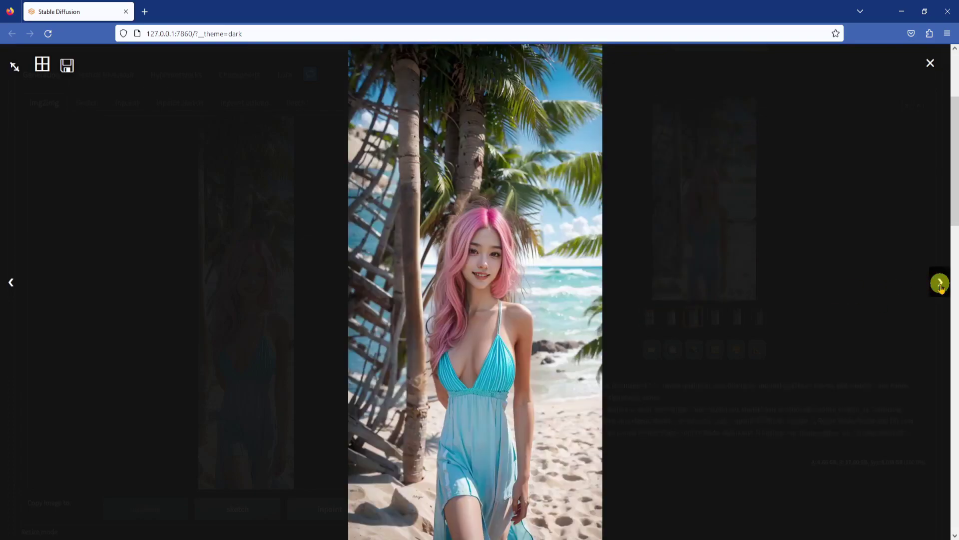
{"action": "left_click", "coordinate": [940, 283]}
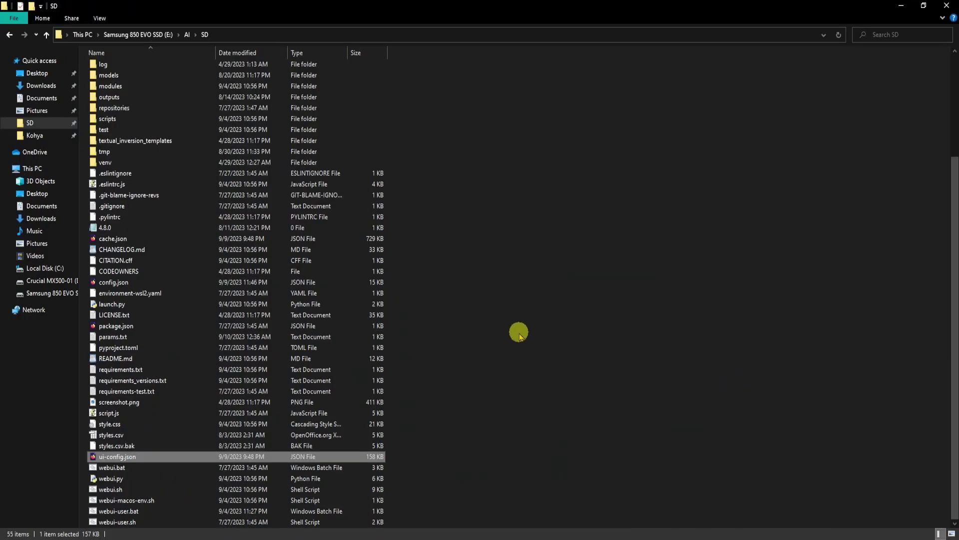
{"action": "right_click", "coordinate": [129, 456]}
{"action": "left_click", "coordinate": [192, 241]}
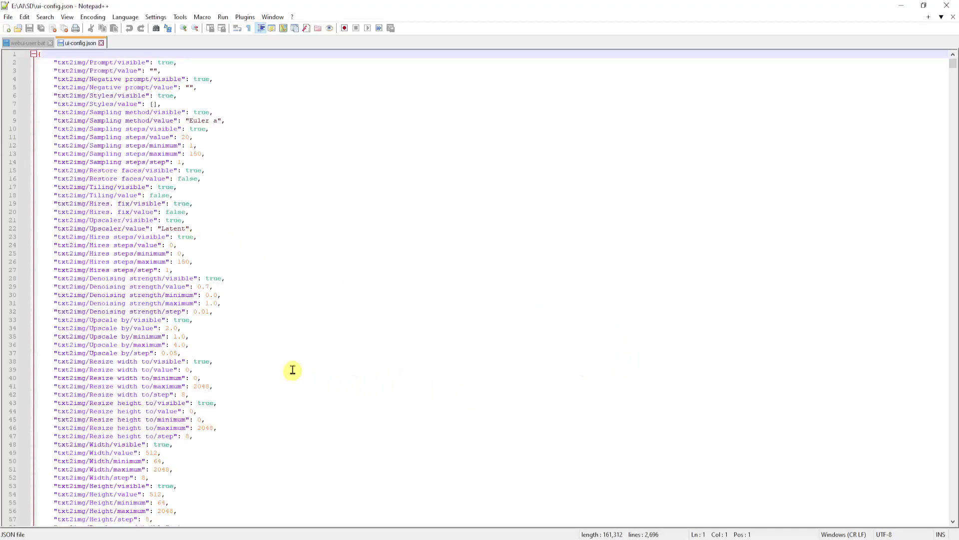
Change the img2img width and height maximums on lines 189 and 194 to 4096, save, and close Notepad++
{"action": "scroll", "coordinate": [289, 366], "scroll_direction": "down", "scroll_amount": 20}
{"action": "scroll", "coordinate": [293, 348], "scroll_direction": "down", "scroll_amount": 15}
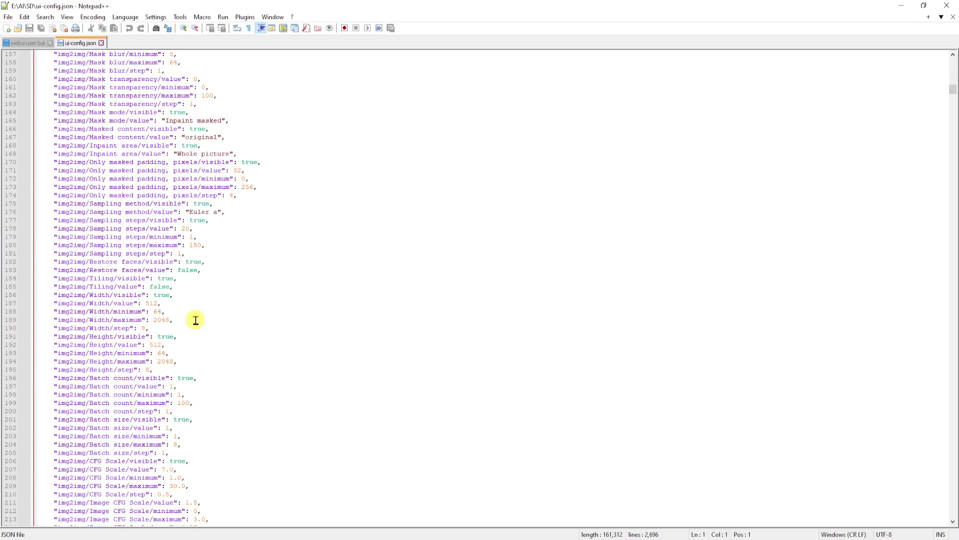
{"action": "double_click", "coordinate": [161, 320]}
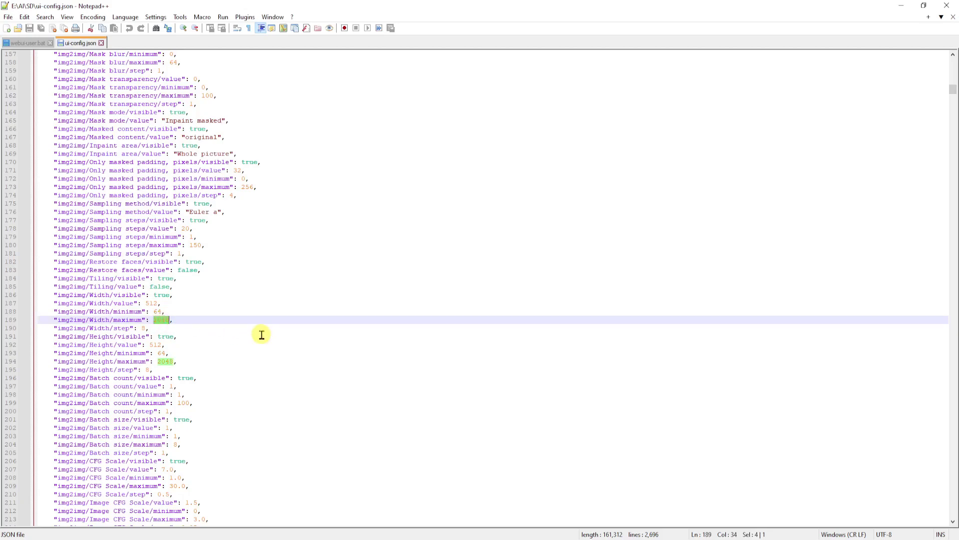
{"action": "type", "text": "4096"}
{"action": "double_click", "coordinate": [165, 361]}
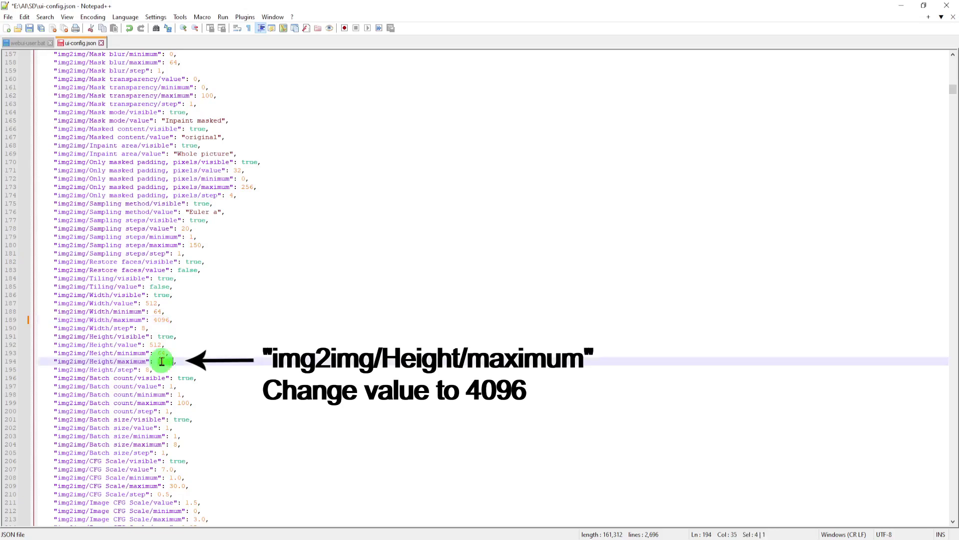
{"action": "type", "text": "4096"}
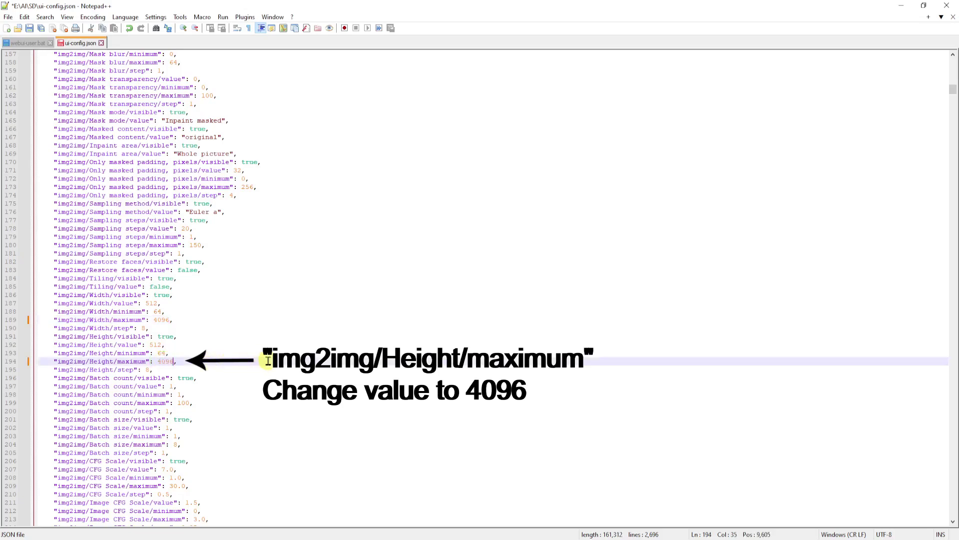
{"action": "key", "text": "Right"}
{"action": "left_click", "coordinate": [30, 28]}
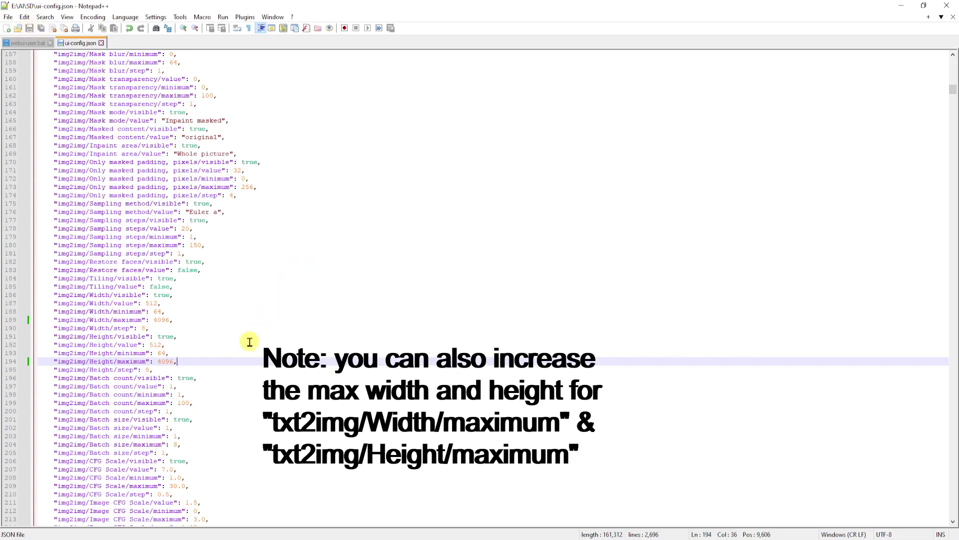
{"action": "left_click", "coordinate": [946, 6]}
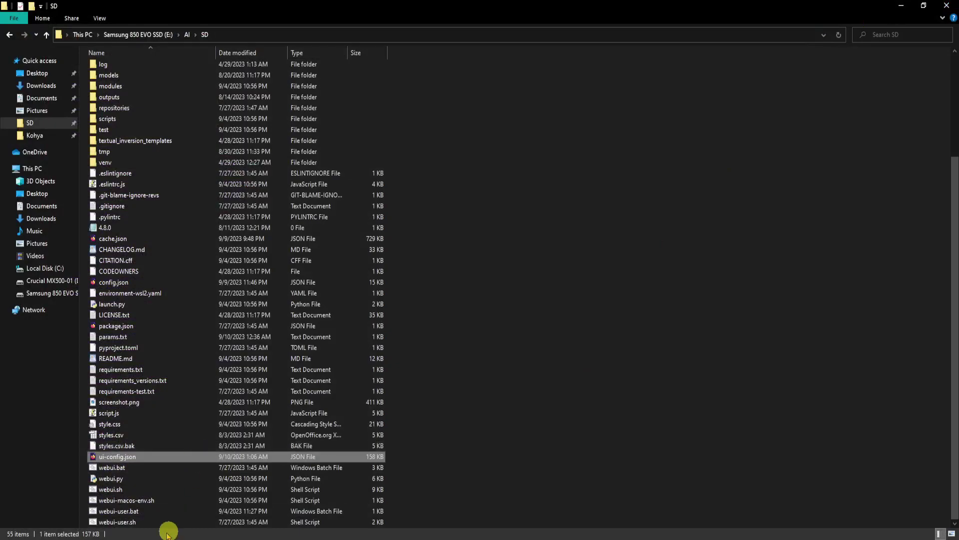
Relaunch the WebUI from webui-user.bat and drag img2img width and height sliders to 2048
{"action": "double_click", "coordinate": [128, 511]}
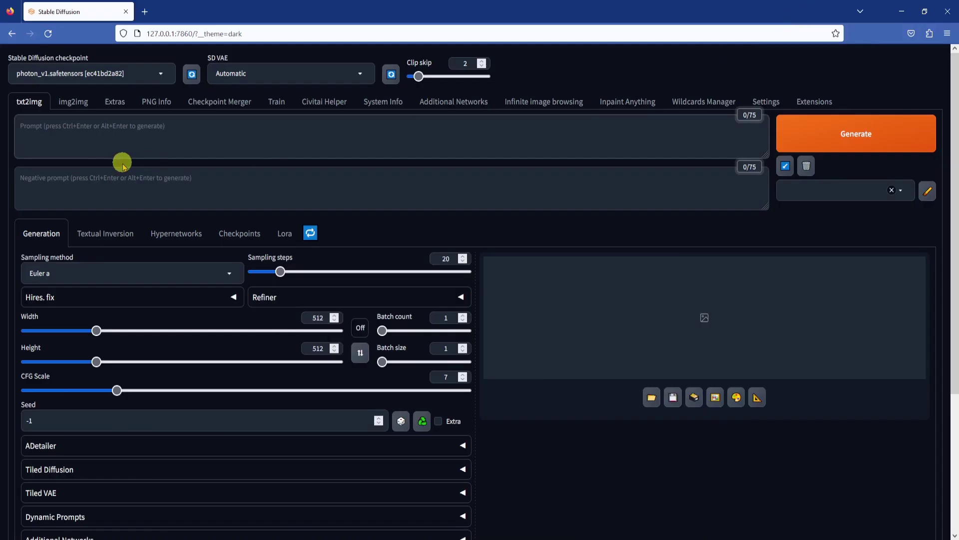
{"action": "left_click", "coordinate": [80, 103]}
{"action": "scroll", "coordinate": [483, 278], "scroll_direction": "down", "scroll_amount": 10}
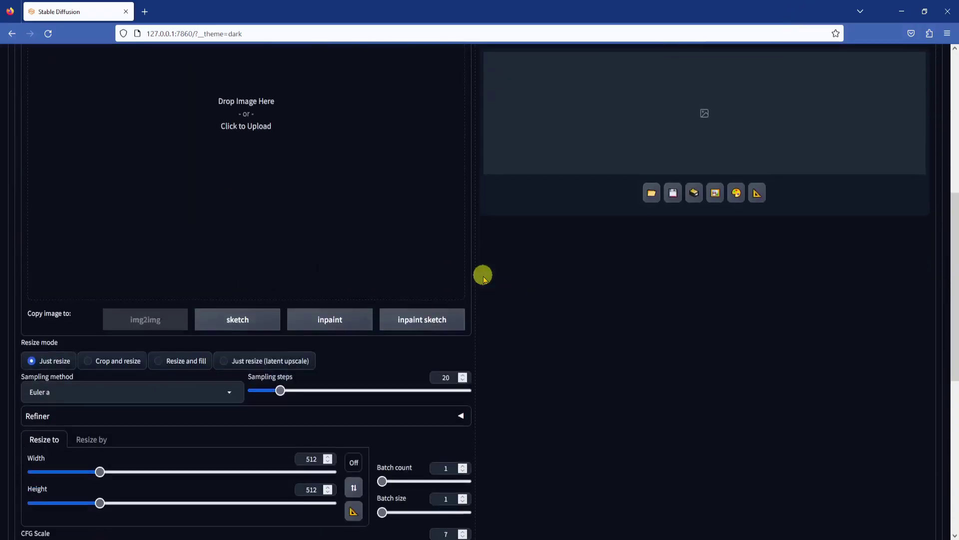
{"action": "scroll", "coordinate": [484, 275], "scroll_direction": "up", "scroll_amount": 1}
{"action": "left_click_drag", "start_coordinate": [100, 290], "coordinate": [340, 291]}
{"action": "left_click_drag", "start_coordinate": [100, 322], "coordinate": [335, 323]}
Enter height 3000 and width 5000, letting the width clamp to 4096
{"action": "double_click", "coordinate": [311, 277]}
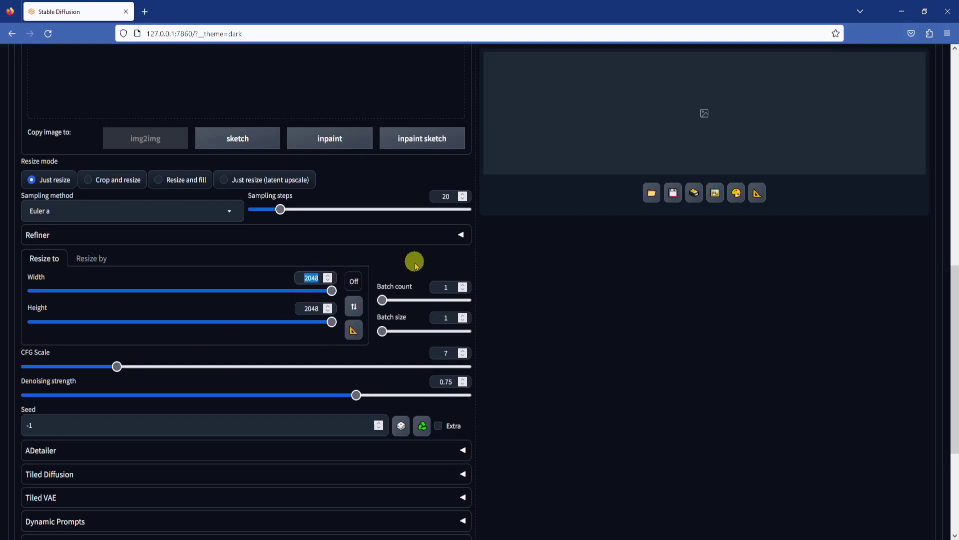
{"action": "type", "text": "4000"}
{"action": "double_click", "coordinate": [311, 308]}
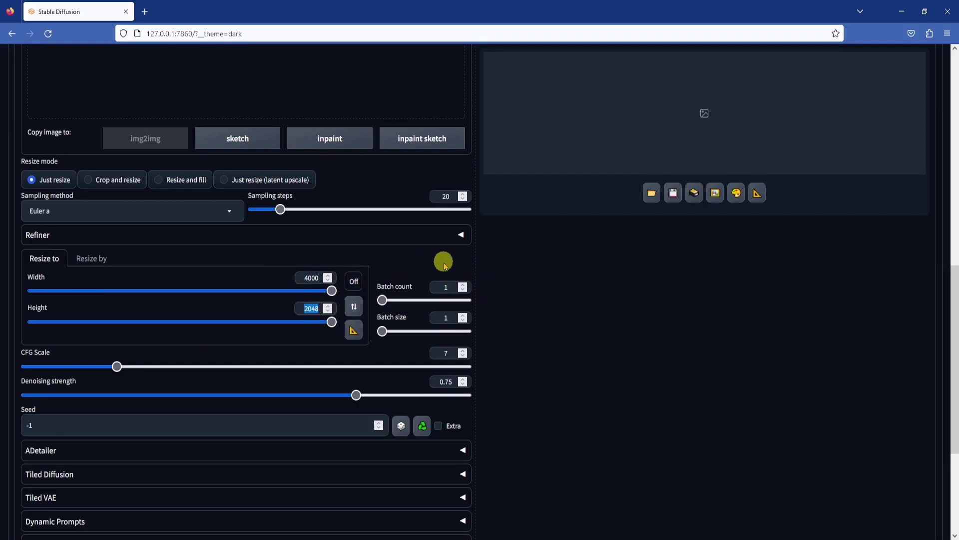
{"action": "type", "text": "3000"}
{"action": "double_click", "coordinate": [311, 277]}
{"action": "type", "text": "5000"}
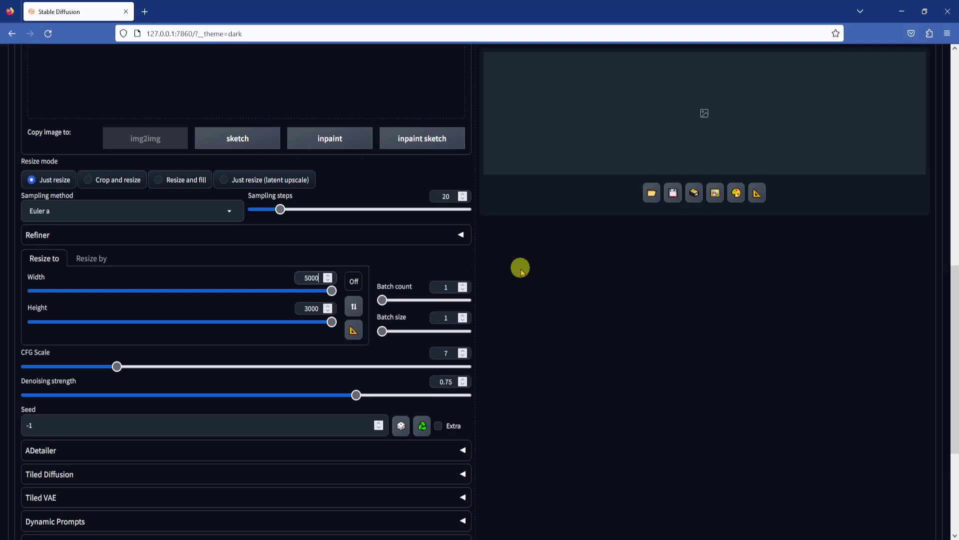
{"action": "left_click", "coordinate": [520, 270]}
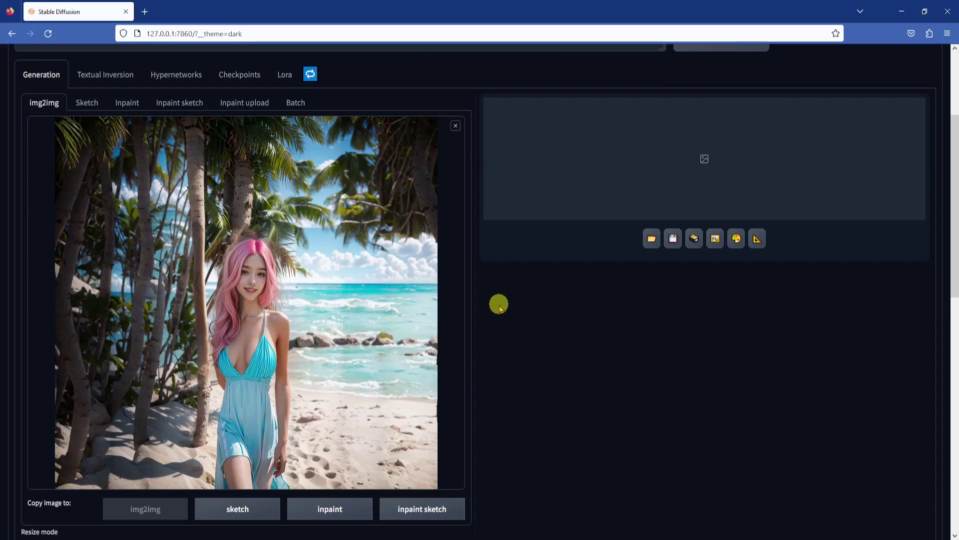
Set resize mode to Resize and fill, sampler DPM++ 2M Karras, and 50 sampling steps
{"action": "scroll", "coordinate": [499, 304], "scroll_direction": "down", "scroll_amount": 5}
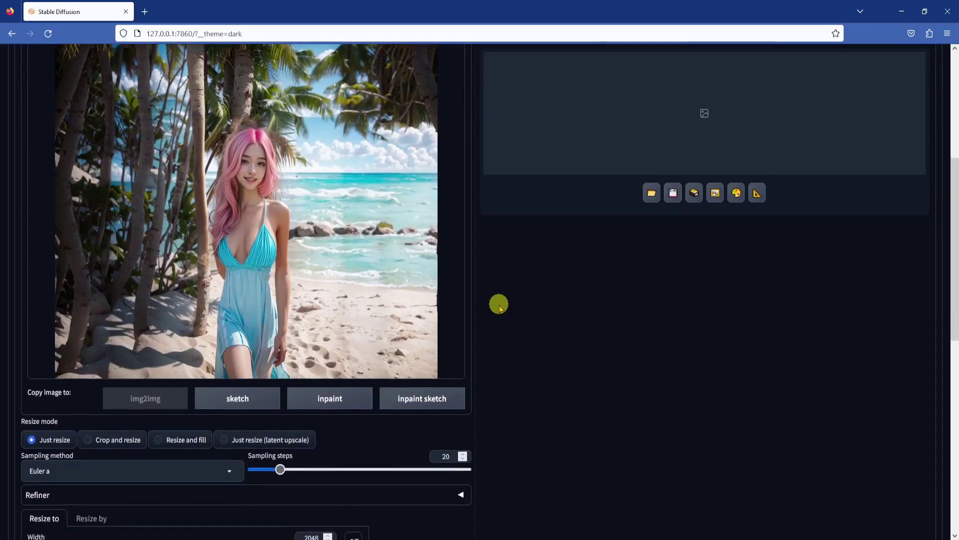
{"action": "left_click", "coordinate": [181, 289]}
{"action": "left_click", "coordinate": [182, 317]}
{"action": "scroll", "coordinate": [114, 253], "scroll_direction": "down", "scroll_amount": 5}
{"action": "left_click", "coordinate": [132, 174]}
{"action": "double_click", "coordinate": [444, 143]}
{"action": "type", "text": "50"}
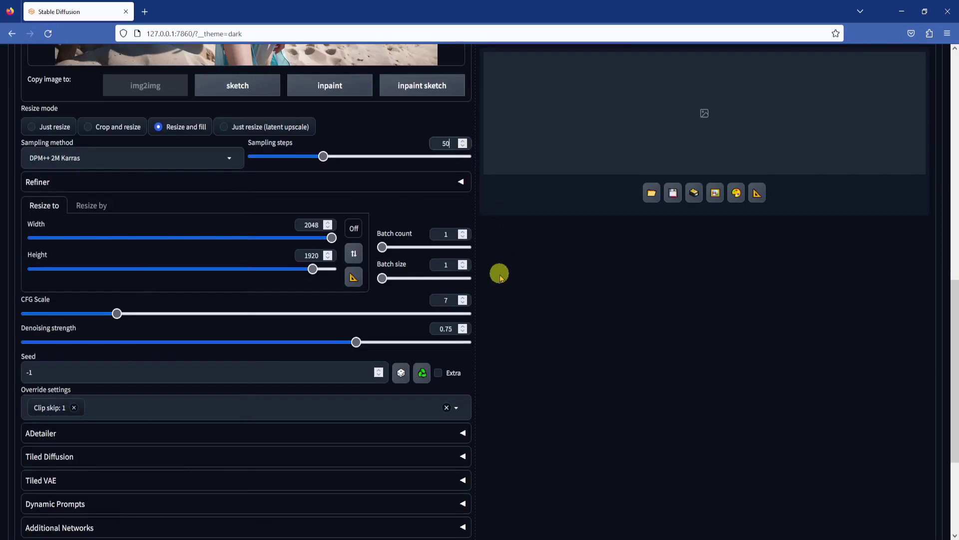
Set the output size to 2560x1920, batch count 4, and CFG scale 6.5
{"action": "left_click", "coordinate": [311, 225]}
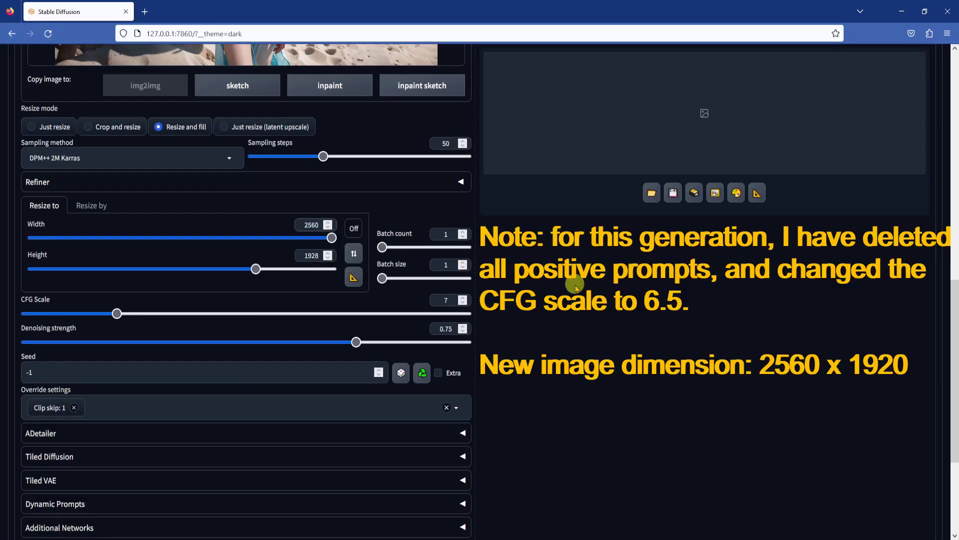
{"action": "double_click", "coordinate": [311, 256]}
{"action": "type", "text": "1920"}
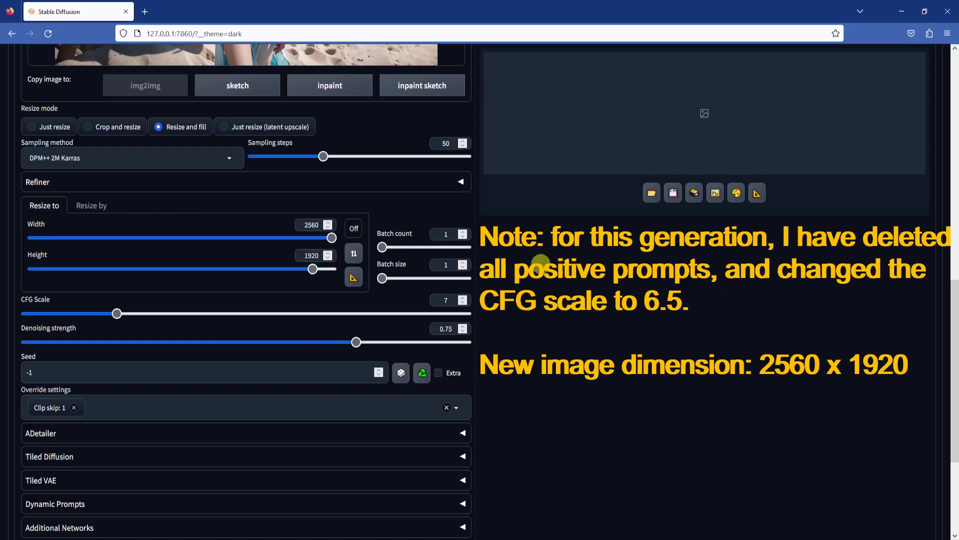
{"action": "double_click", "coordinate": [446, 234]}
{"action": "type", "text": "4"}
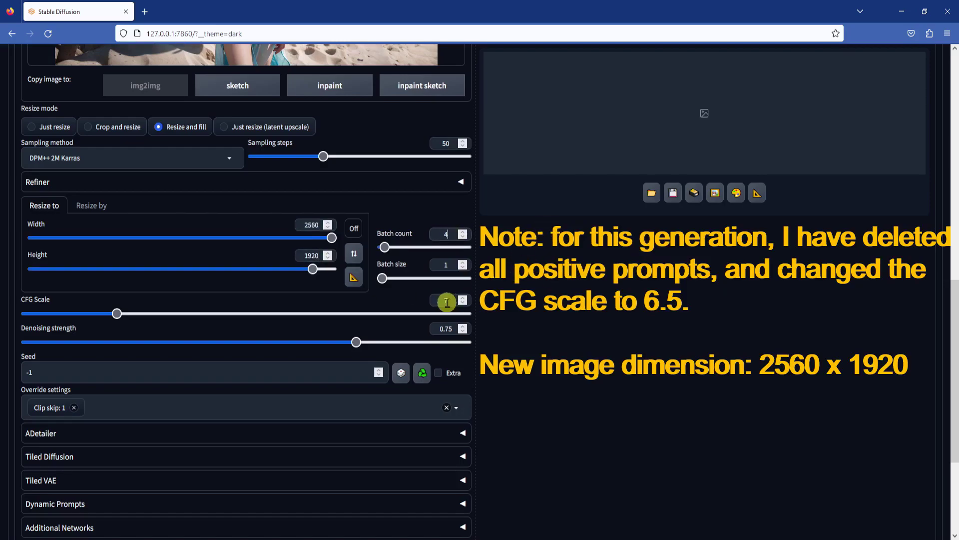
{"action": "double_click", "coordinate": [446, 300]}
{"action": "type", "text": "6.5"}
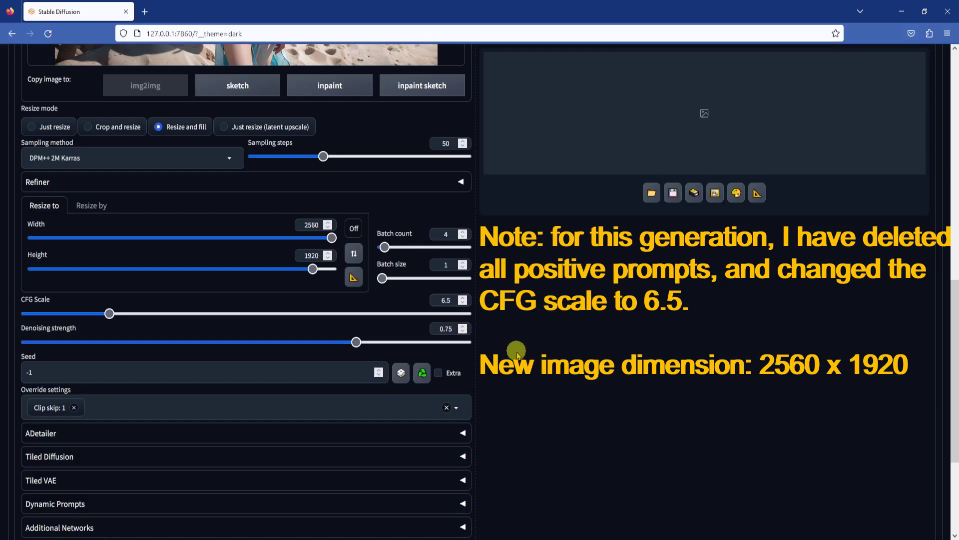
Expand the ControlNet settings and bring in an image from the example images folder window
{"action": "scroll", "coordinate": [90, 369], "scroll_direction": "down", "scroll_amount": 3}
{"action": "left_click", "coordinate": [90, 368]}
{"action": "scroll", "coordinate": [90, 350], "scroll_direction": "down", "scroll_amount": 3}
{"action": "left_click", "coordinate": [34, 261]}
{"action": "left_click", "coordinate": [34, 276]}
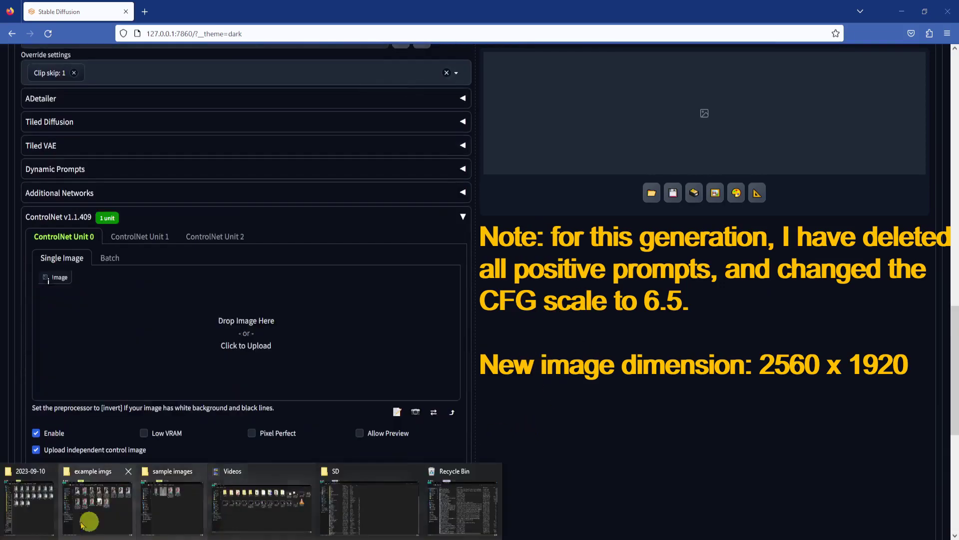
{"action": "left_click", "coordinate": [60, 520]}
{"action": "left_click_drag", "start_coordinate": [615, 283], "coordinate": [293, 313]}
{"action": "scroll", "coordinate": [506, 309], "scroll_direction": "down", "scroll_amount": 3}
Configure ControlNet with Inpaint control type, inpaint_only+lama preprocessor, and Resize and fill
{"action": "left_click", "coordinate": [279, 345]}
{"action": "left_click", "coordinate": [125, 401]}
{"action": "left_click", "coordinate": [80, 385]}
{"action": "scroll", "coordinate": [200, 449], "scroll_direction": "down", "scroll_amount": 3}
{"action": "left_click", "coordinate": [195, 346]}
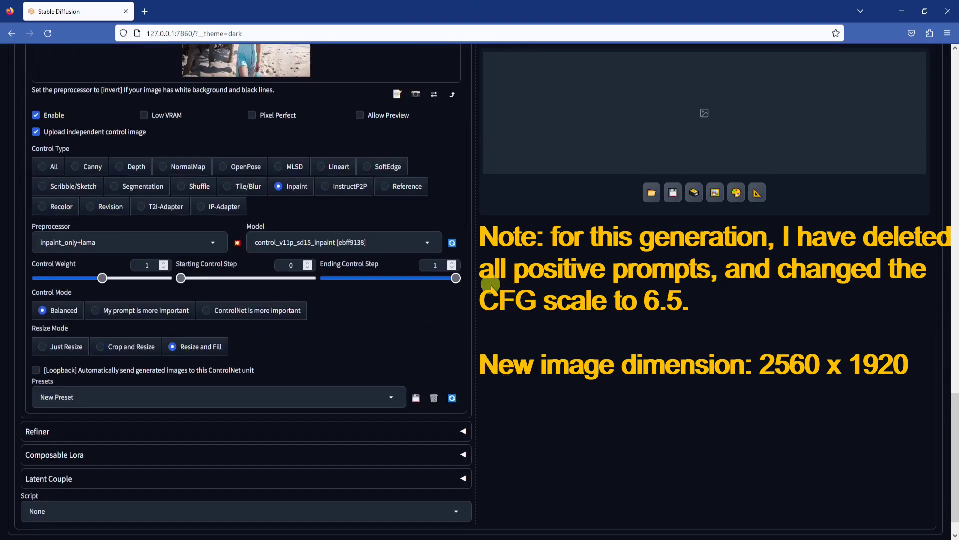
{"action": "scroll", "coordinate": [475, 359], "scroll_direction": "up", "scroll_amount": 15}
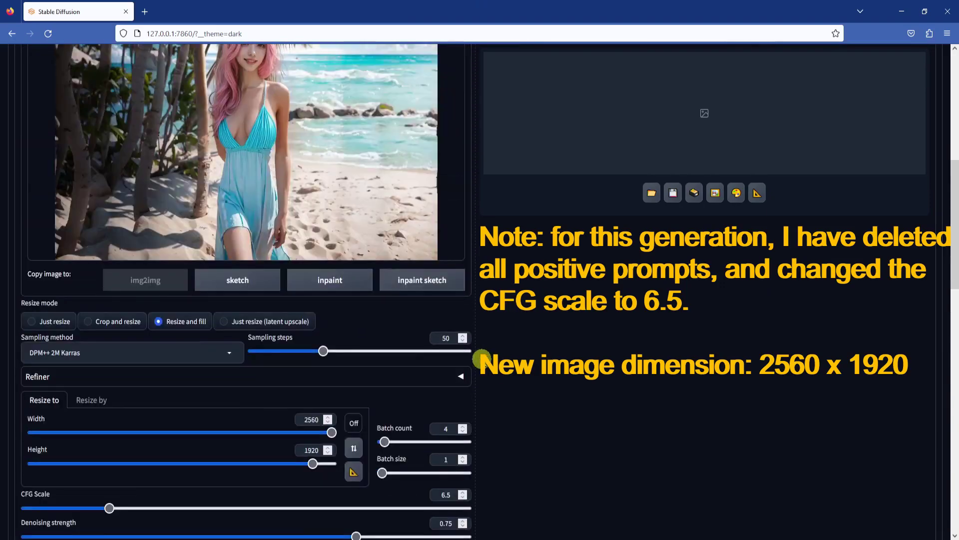
{"action": "scroll", "coordinate": [475, 359], "scroll_direction": "down", "scroll_amount": 2}
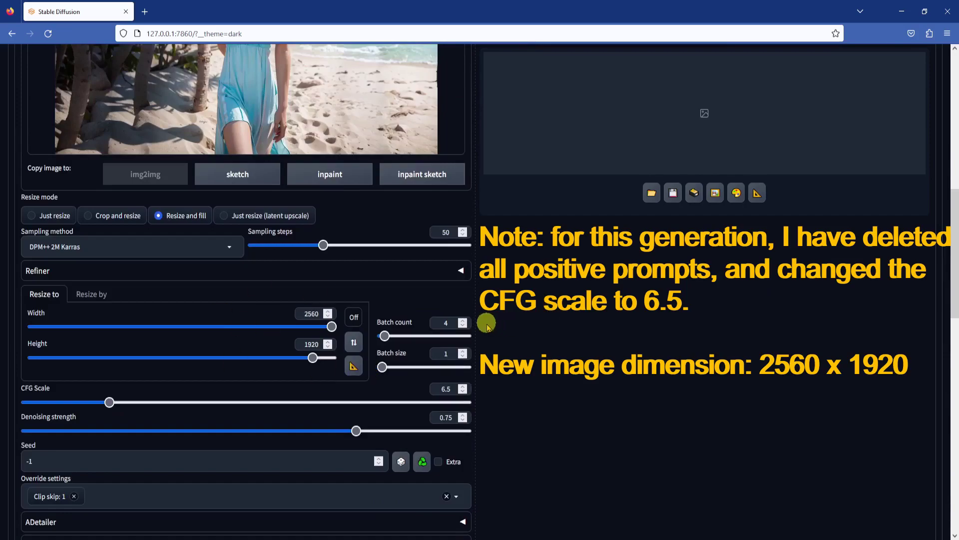
{"action": "scroll", "coordinate": [488, 325], "scroll_direction": "up", "scroll_amount": 10}
Generate the four 2560x1920 outpainted beach images and open the results full-screen
{"action": "left_click", "coordinate": [899, 128]}
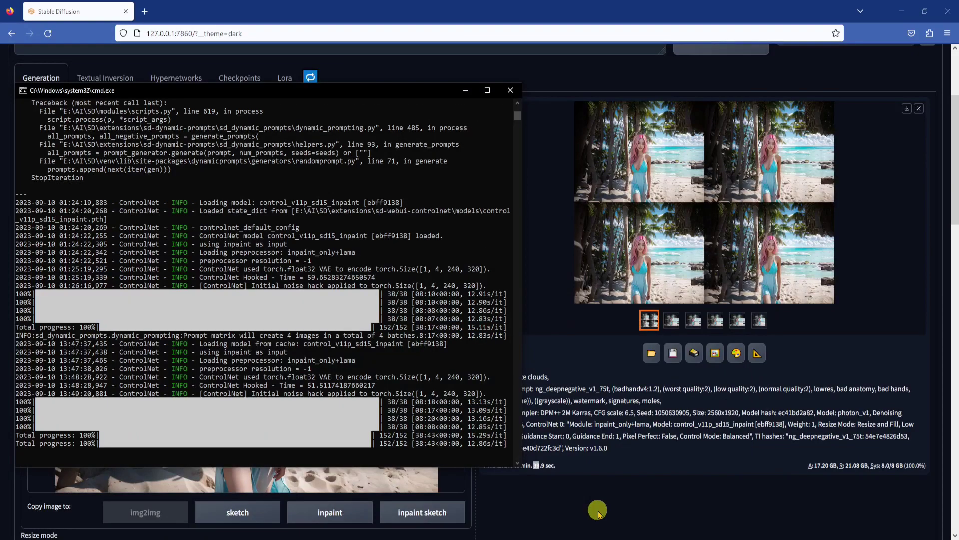
{"action": "left_click", "coordinate": [598, 510]}
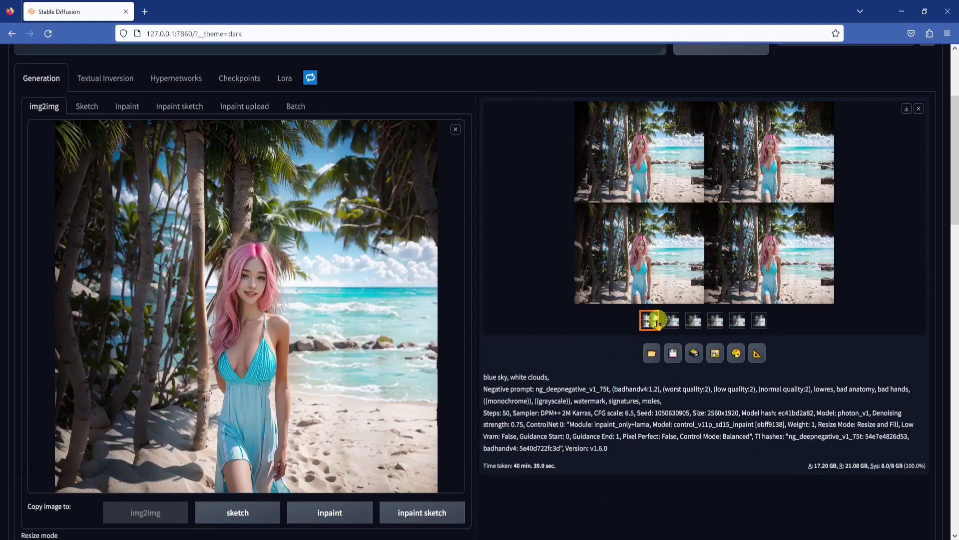
{"action": "left_click", "coordinate": [763, 247]}
Step through each of the four beach variants, then return to a single variant
{"action": "left_click", "coordinate": [943, 279]}
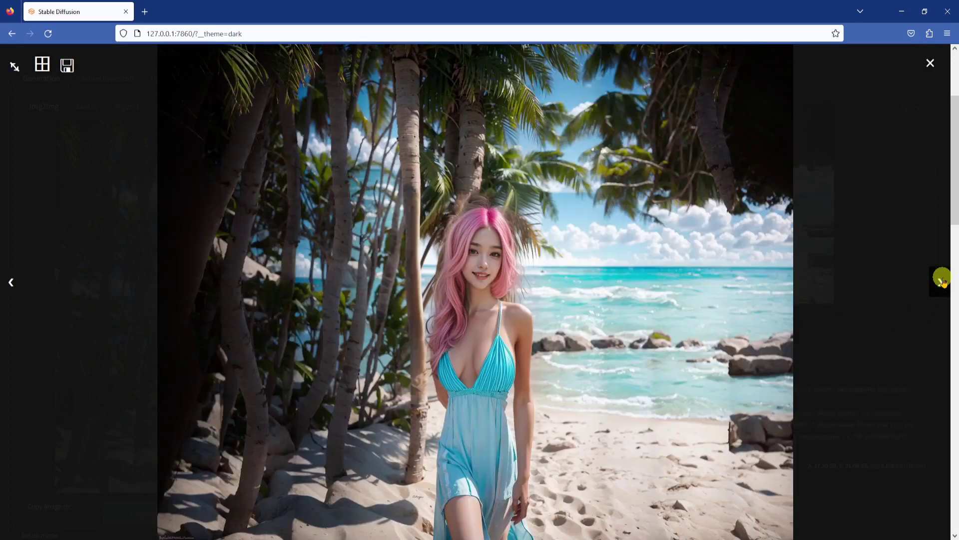
{"action": "left_click", "coordinate": [942, 280]}
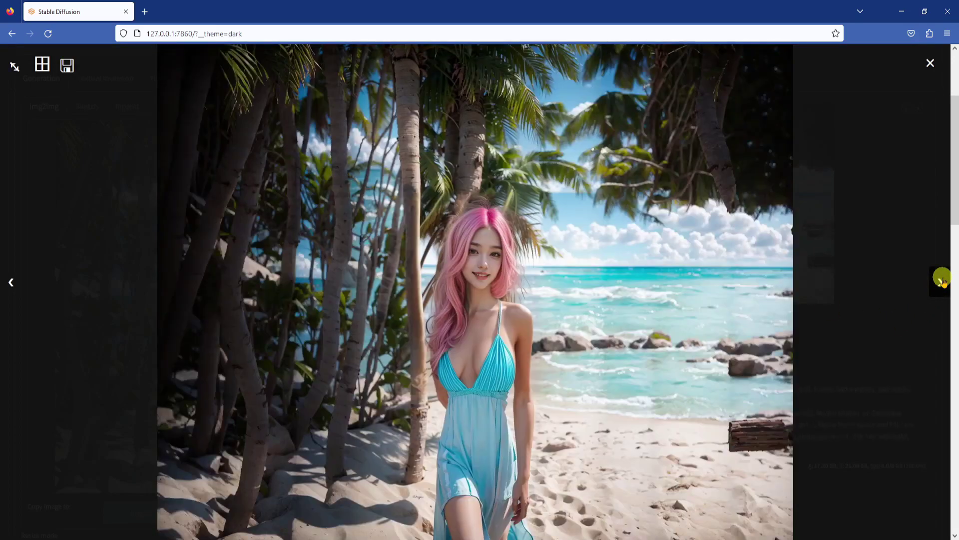
{"action": "left_click", "coordinate": [943, 280]}
{"action": "left_click", "coordinate": [942, 279]}
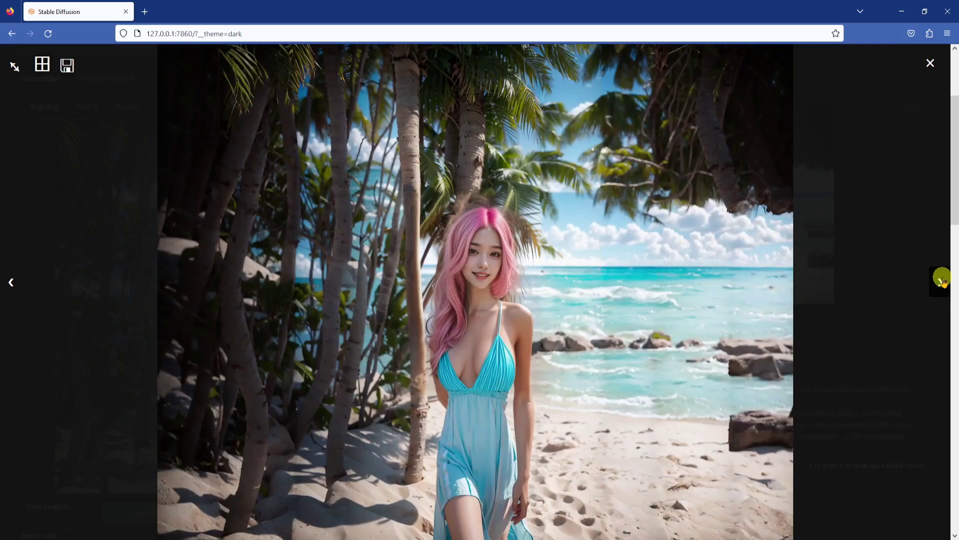
{"action": "left_click", "coordinate": [942, 280]}
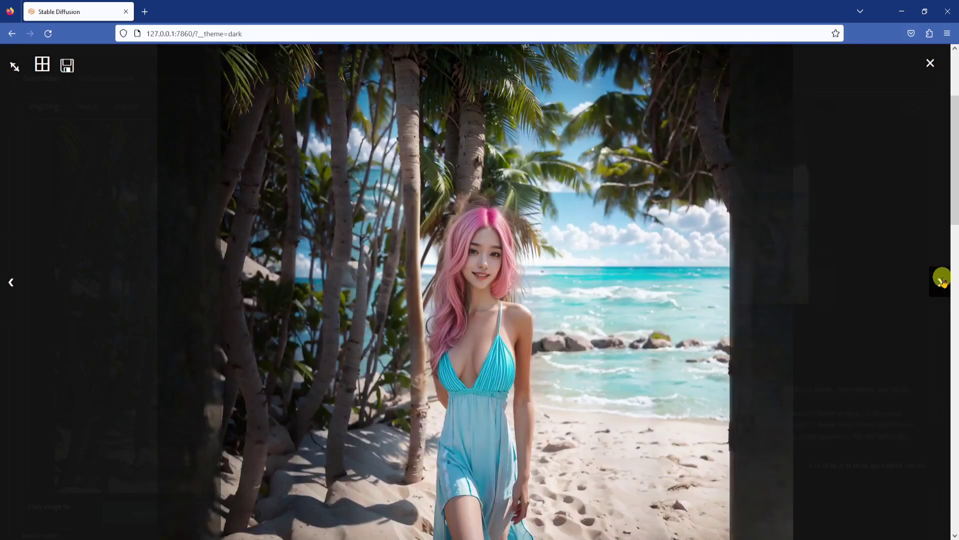
{"action": "left_click", "coordinate": [942, 280]}
{"action": "left_click", "coordinate": [9, 281]}
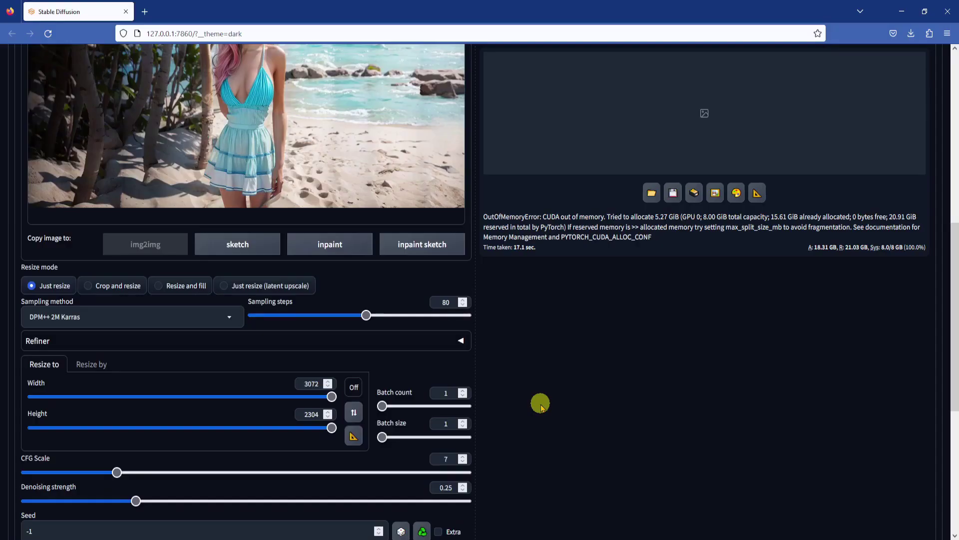
{"action": "scroll", "coordinate": [541, 404], "scroll_direction": "down", "scroll_amount": 3}
{"action": "scroll", "coordinate": [541, 403], "scroll_direction": "up", "scroll_amount": 2}
{"action": "scroll", "coordinate": [540, 403], "scroll_direction": "up", "scroll_amount": 8}
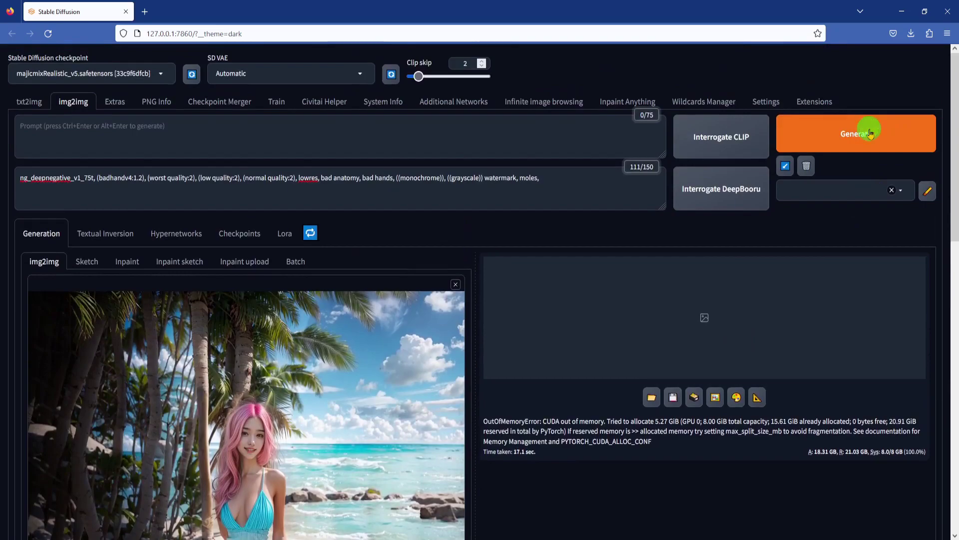
Close the --medvram-edited webui-user.bat, relaunch the WebUI, and rerun the 3072x2304 upscale
{"action": "left_click", "coordinate": [870, 132]}
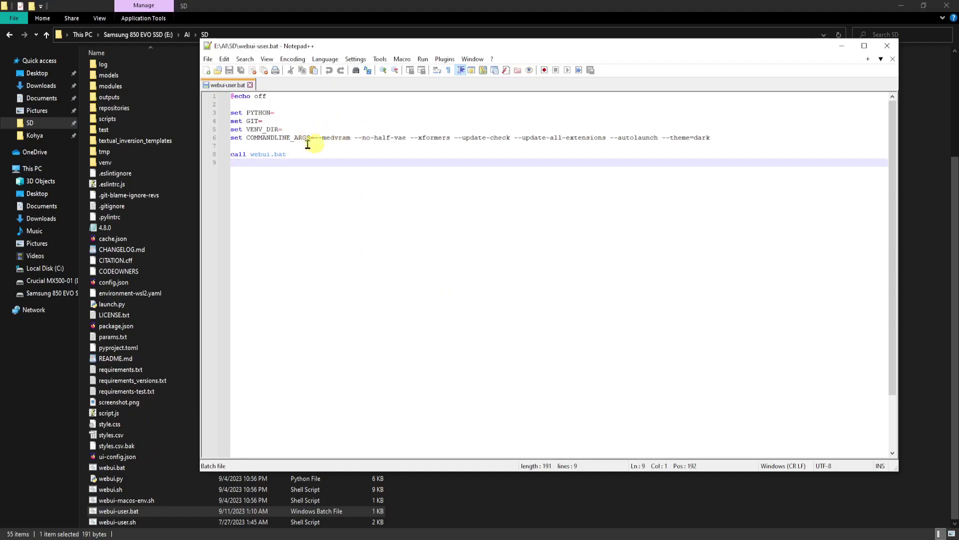
{"action": "left_click", "coordinate": [888, 45]}
{"action": "double_click", "coordinate": [128, 511]}
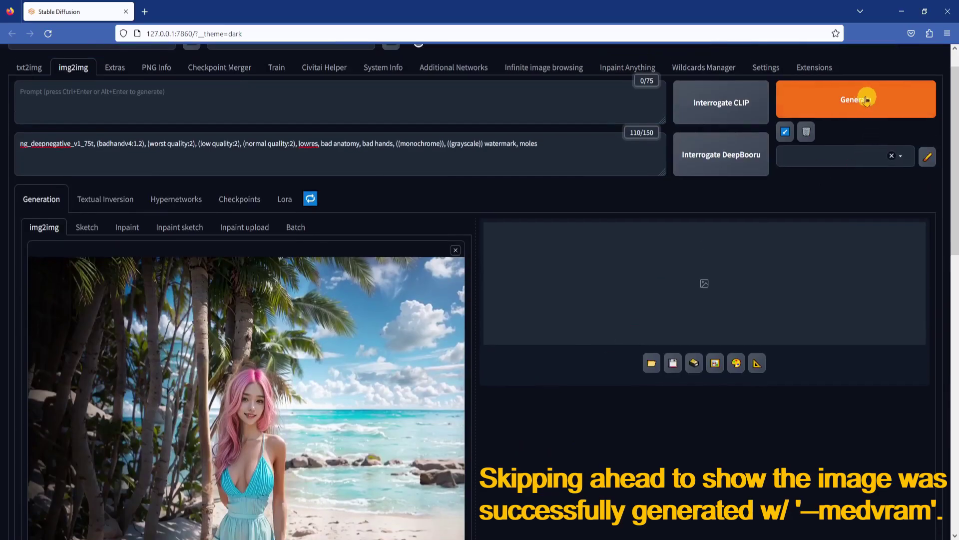
{"action": "left_click", "coordinate": [867, 100]}
{"action": "scroll", "coordinate": [497, 437], "scroll_direction": "down", "scroll_amount": 2}
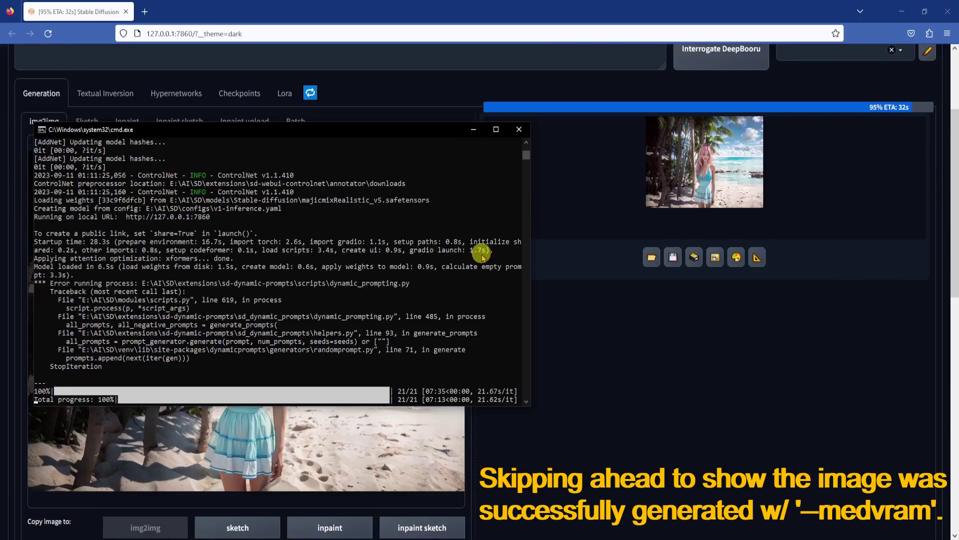
Bring the browser forward and view the finished 3072x2304 beach portrait upscale full-screen
{"action": "left_click", "coordinate": [497, 444]}
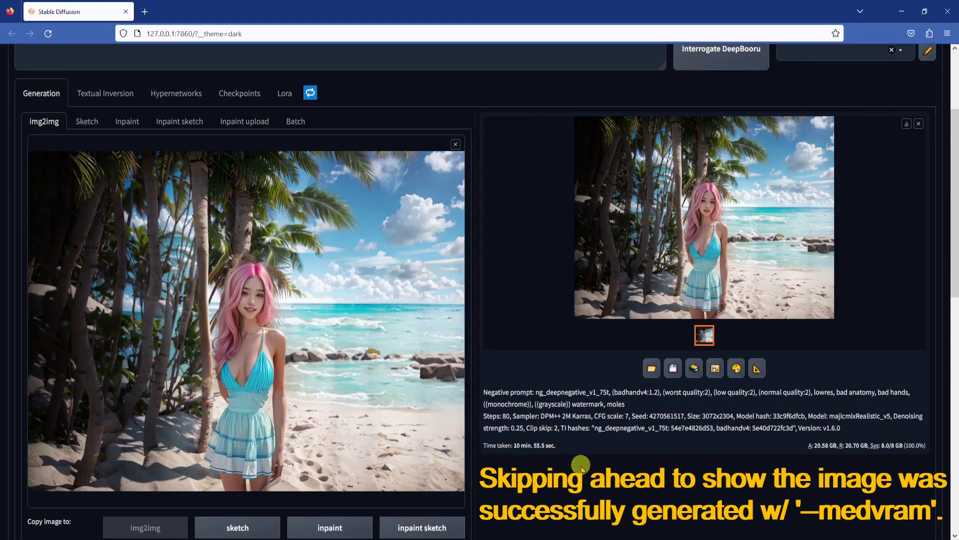
{"action": "left_click", "coordinate": [735, 197]}
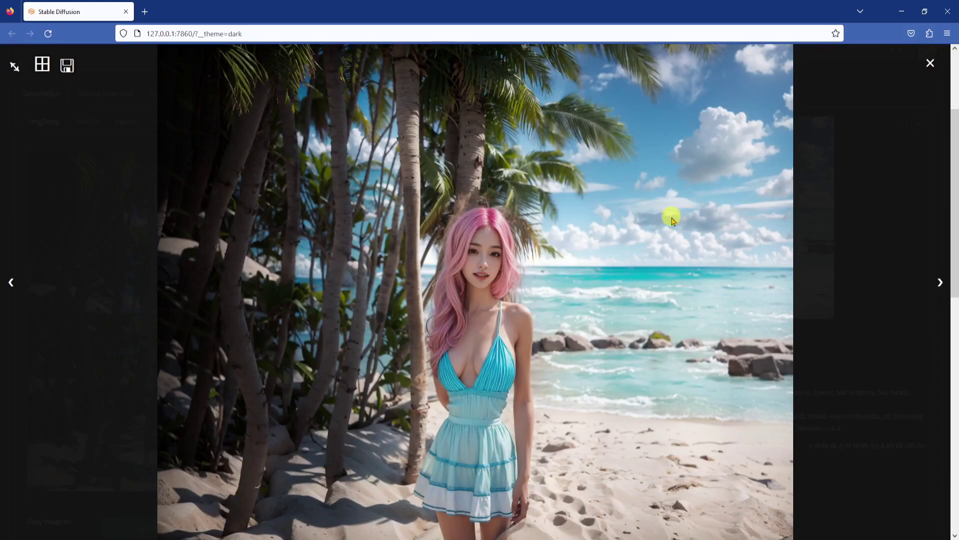